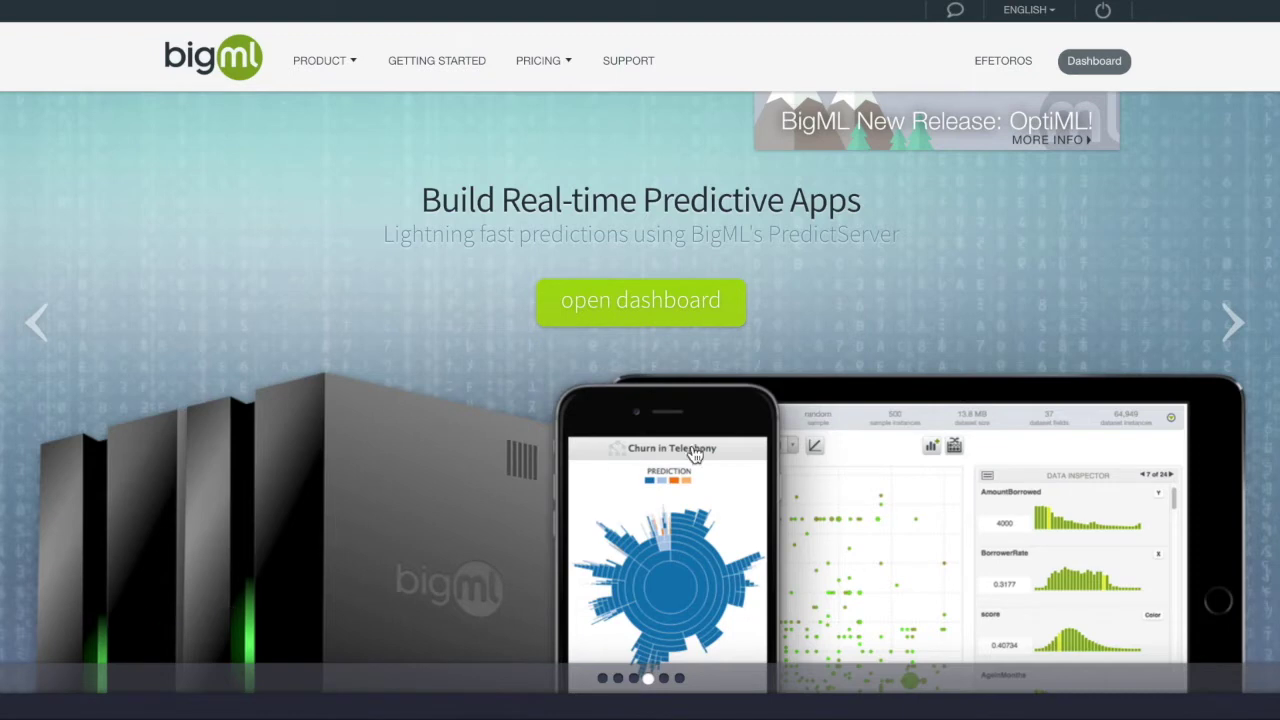
Upload movies_filtered_topic_model.csv from the local computer as a new BigML source
left_click(686, 314)
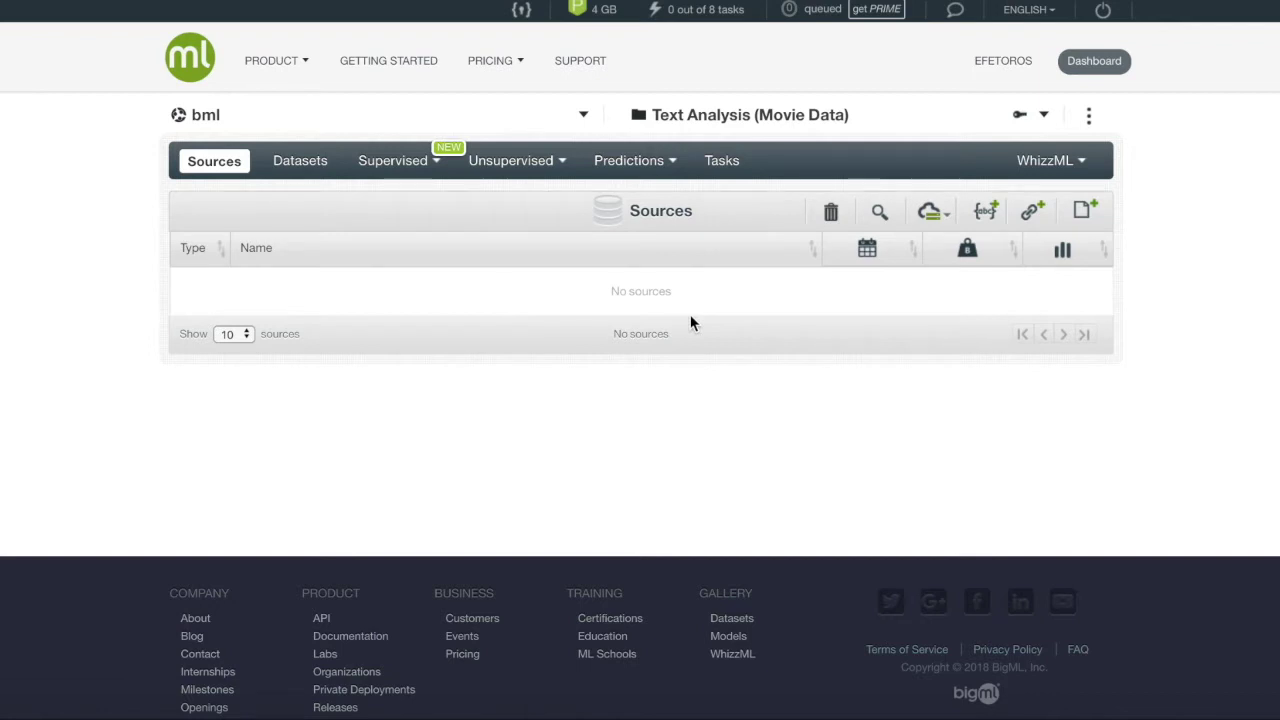
left_click(1085, 209)
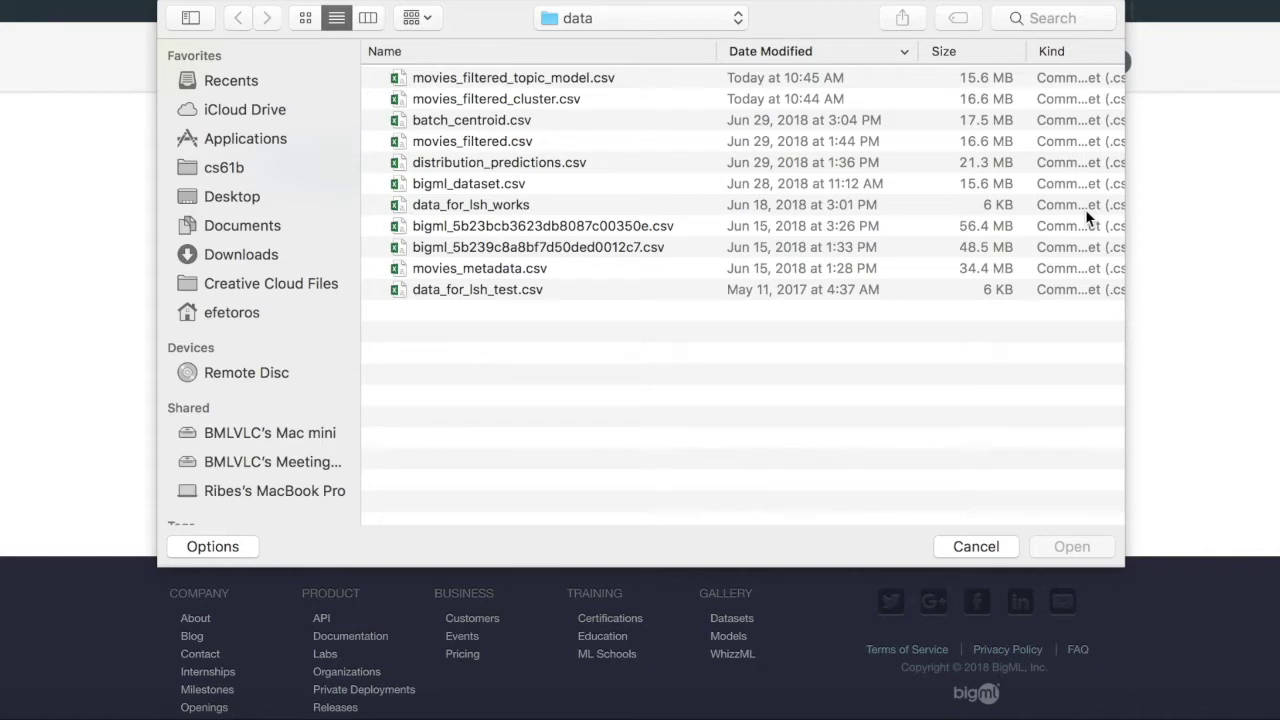
left_click(667, 82)
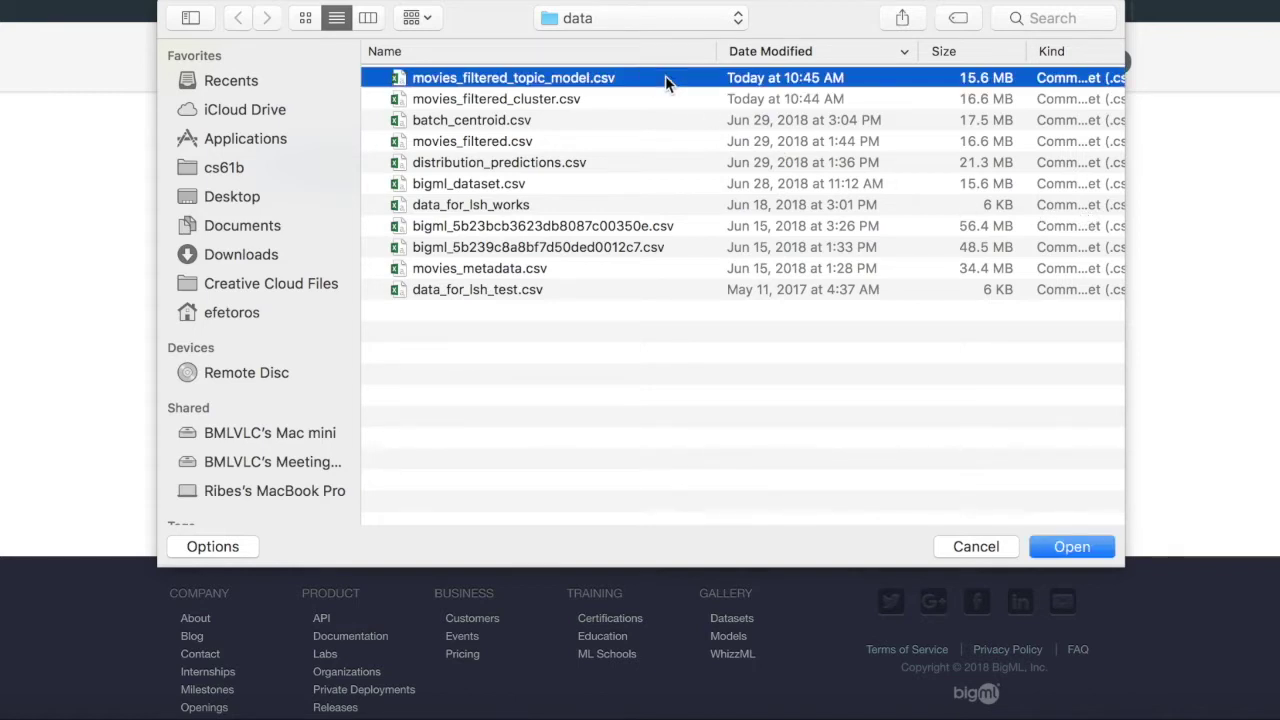
left_click(1084, 546)
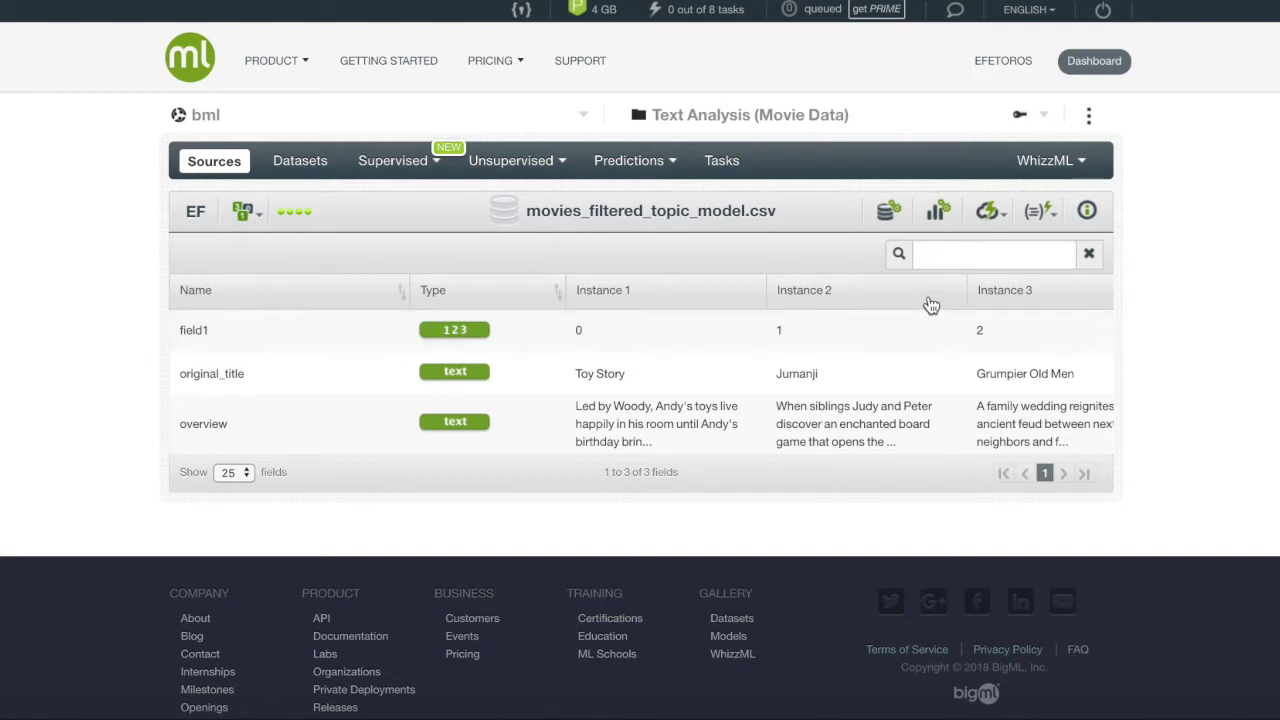
Adjust the dataset size slider, then create the movies_filtered_topic_model dataset with 1-Click Dataset
mouse_move(971, 226)
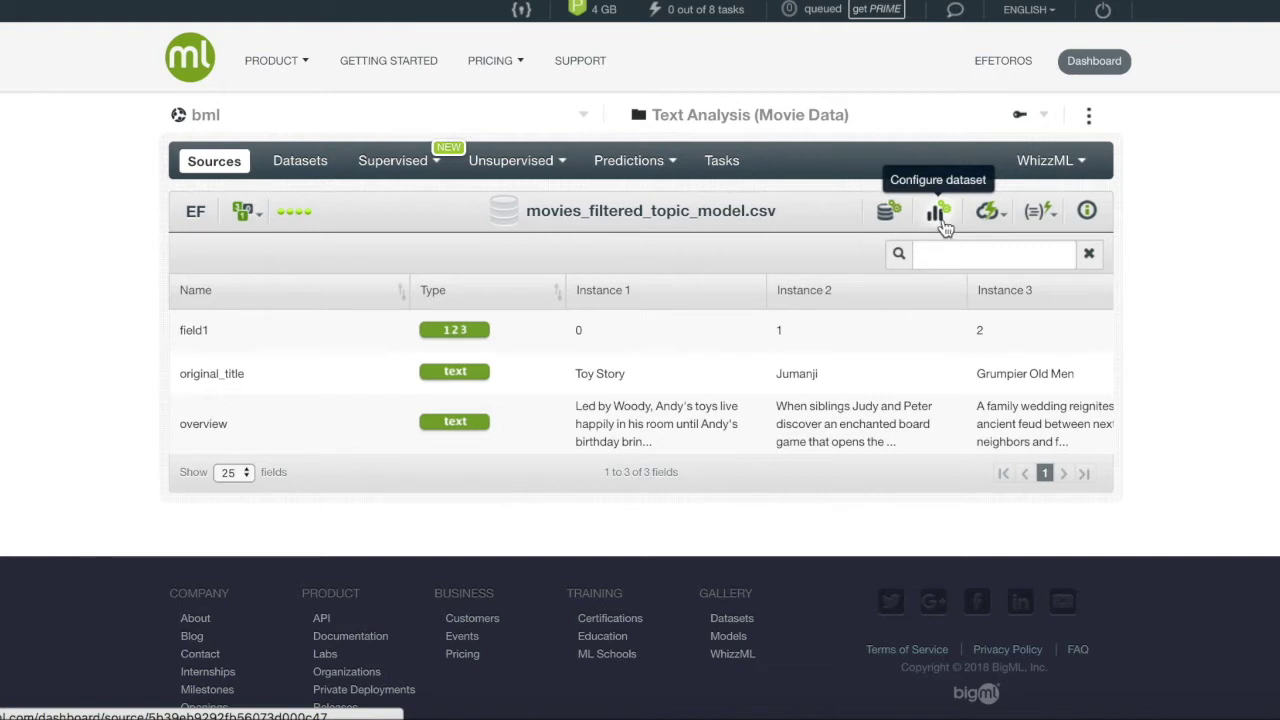
left_click(937, 218)
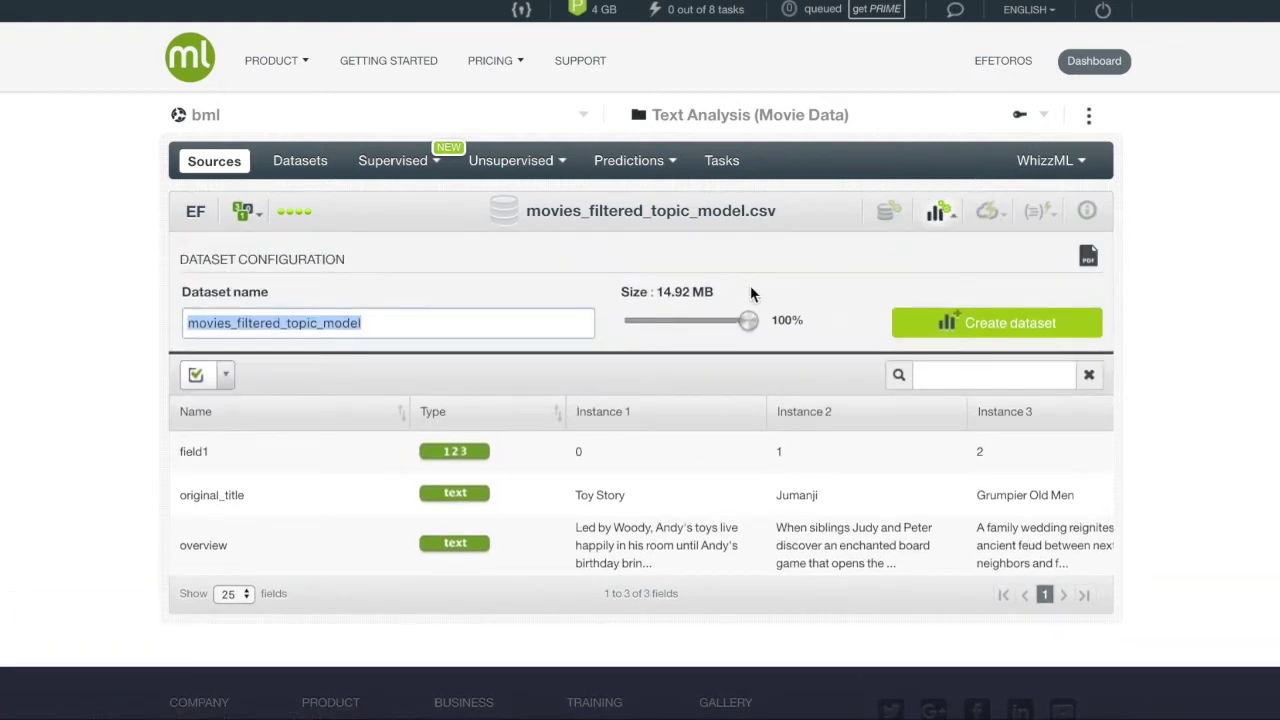
mouse_move(748, 322)
left_mouse_down()
mouse_move(638, 331)
mouse_move(752, 331)
left_mouse_up()
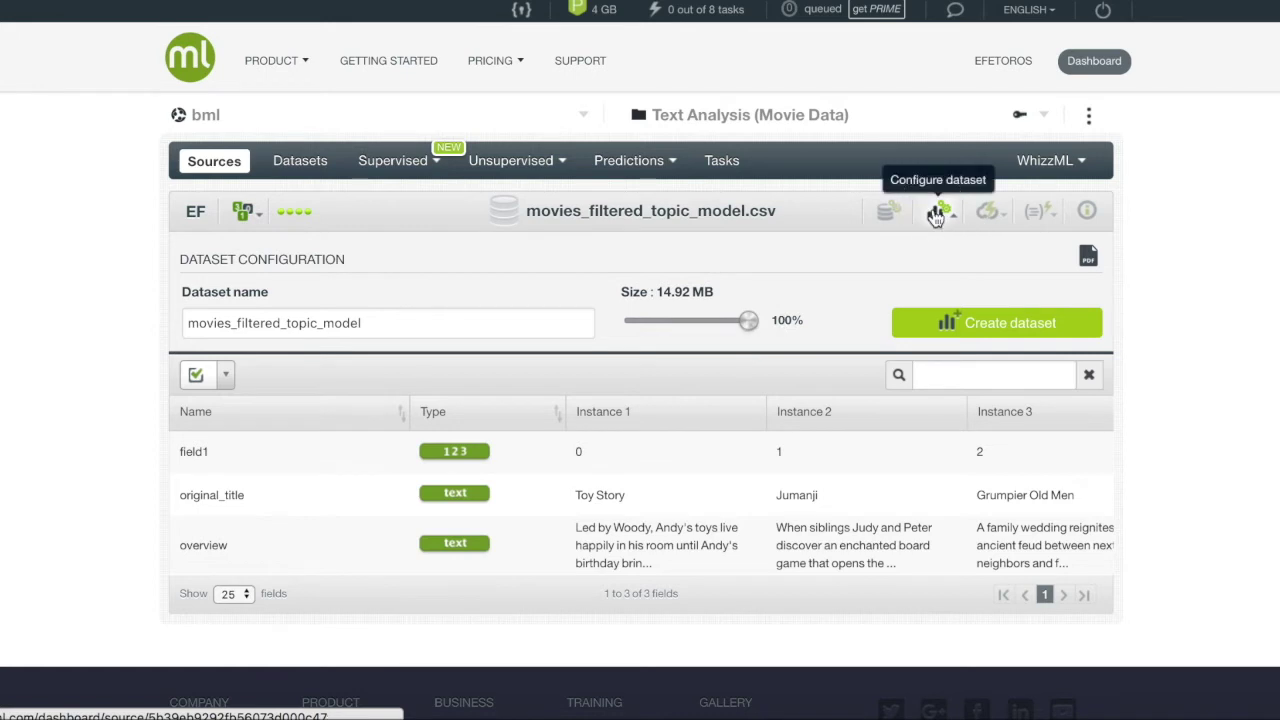
left_click(937, 212)
left_click(986, 212)
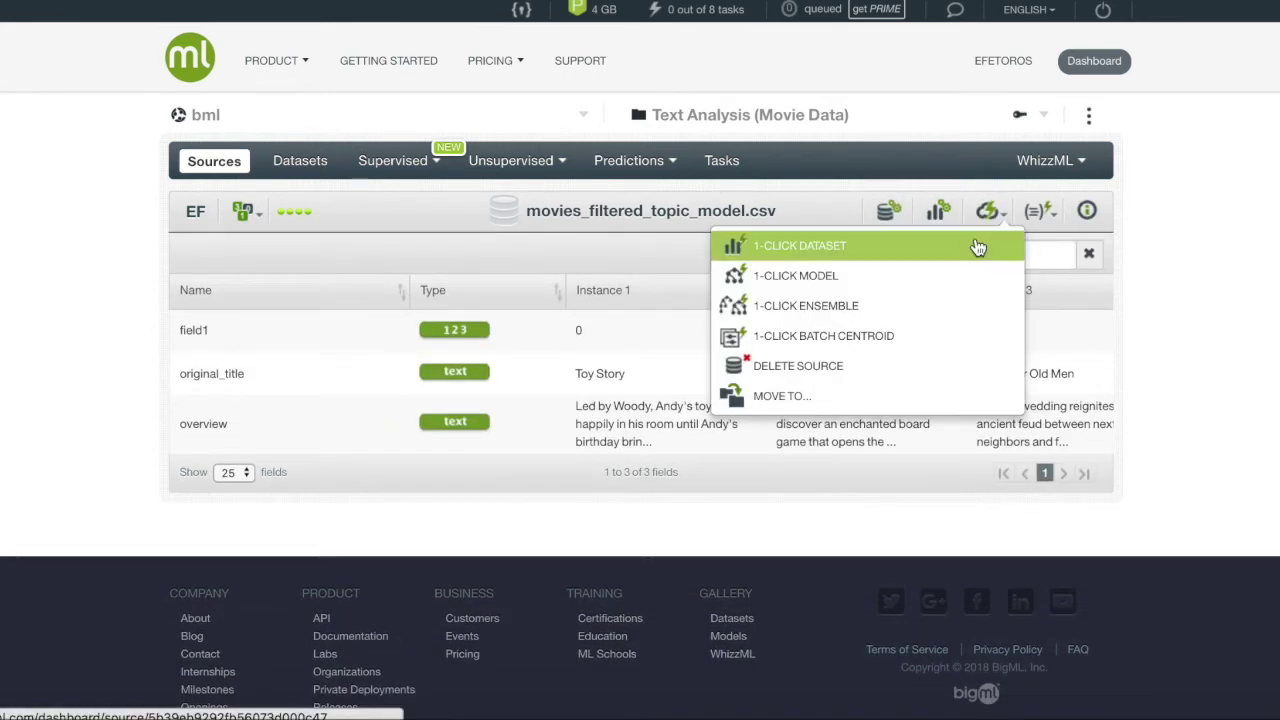
left_click(977, 246)
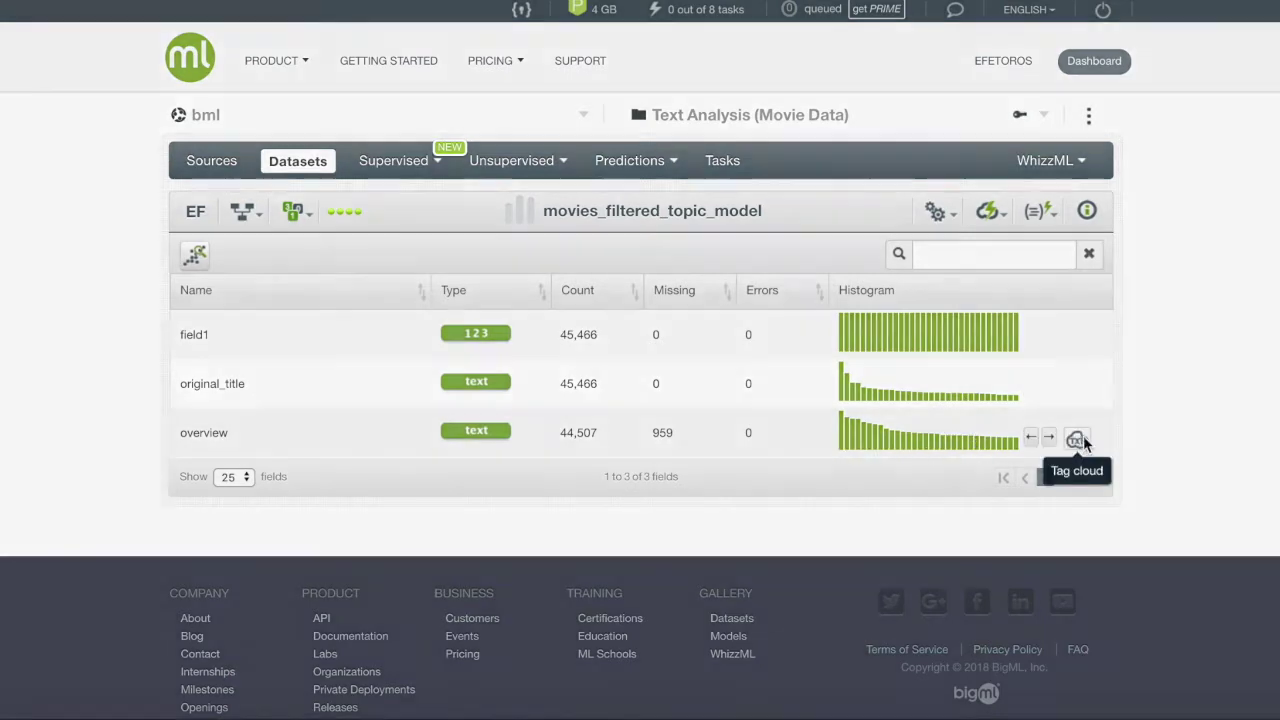
left_click(1078, 440)
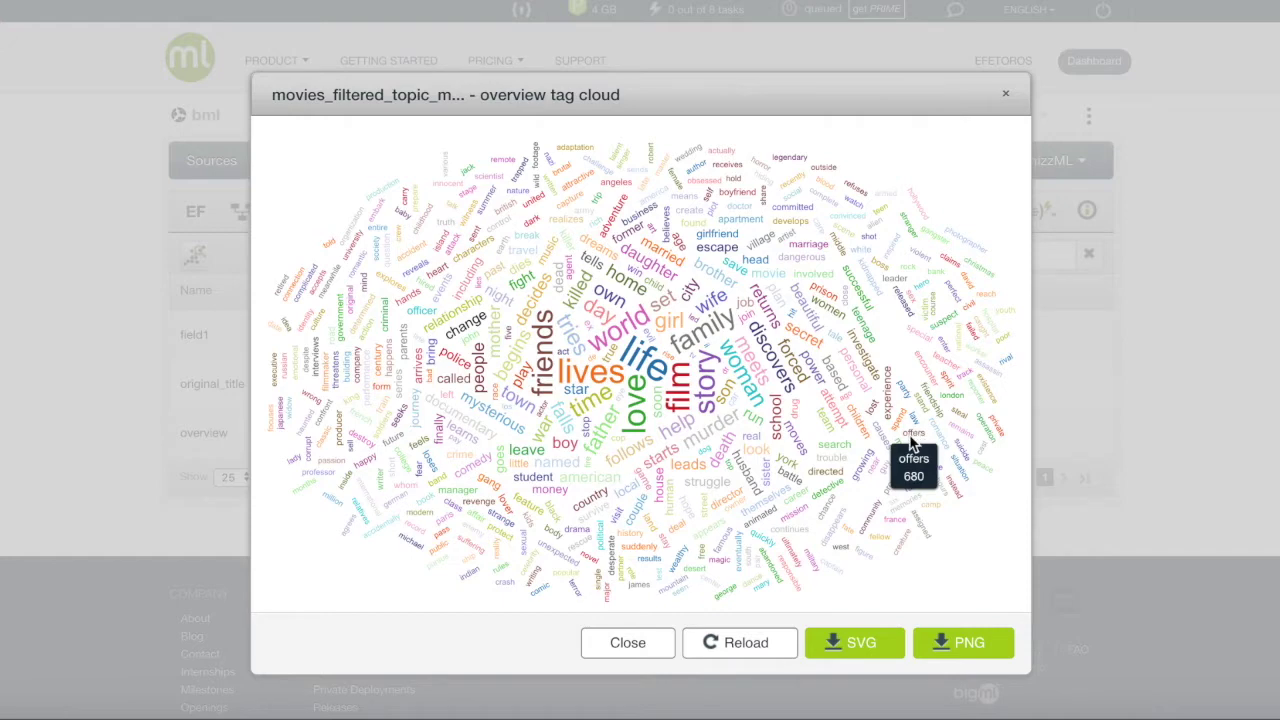
left_click(634, 645)
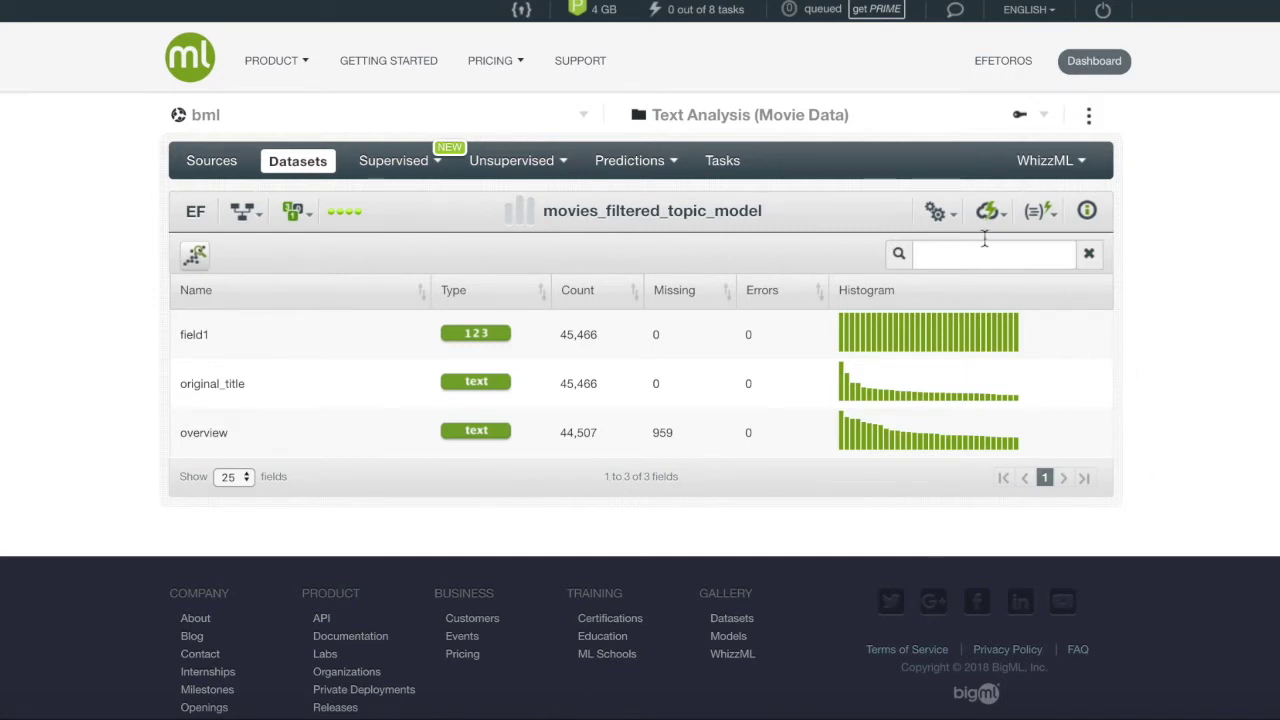
Set up a dataset filter keeping only rows where overview isn't missing
left_click(950, 231)
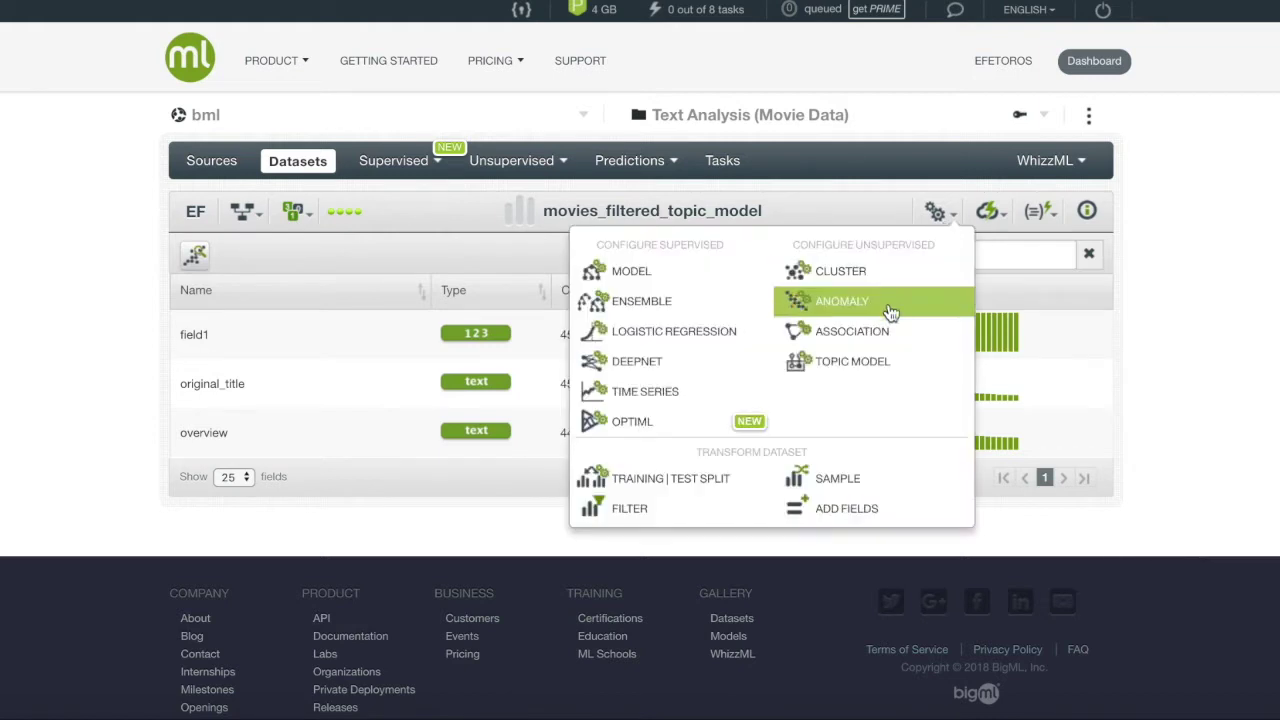
left_click(714, 508)
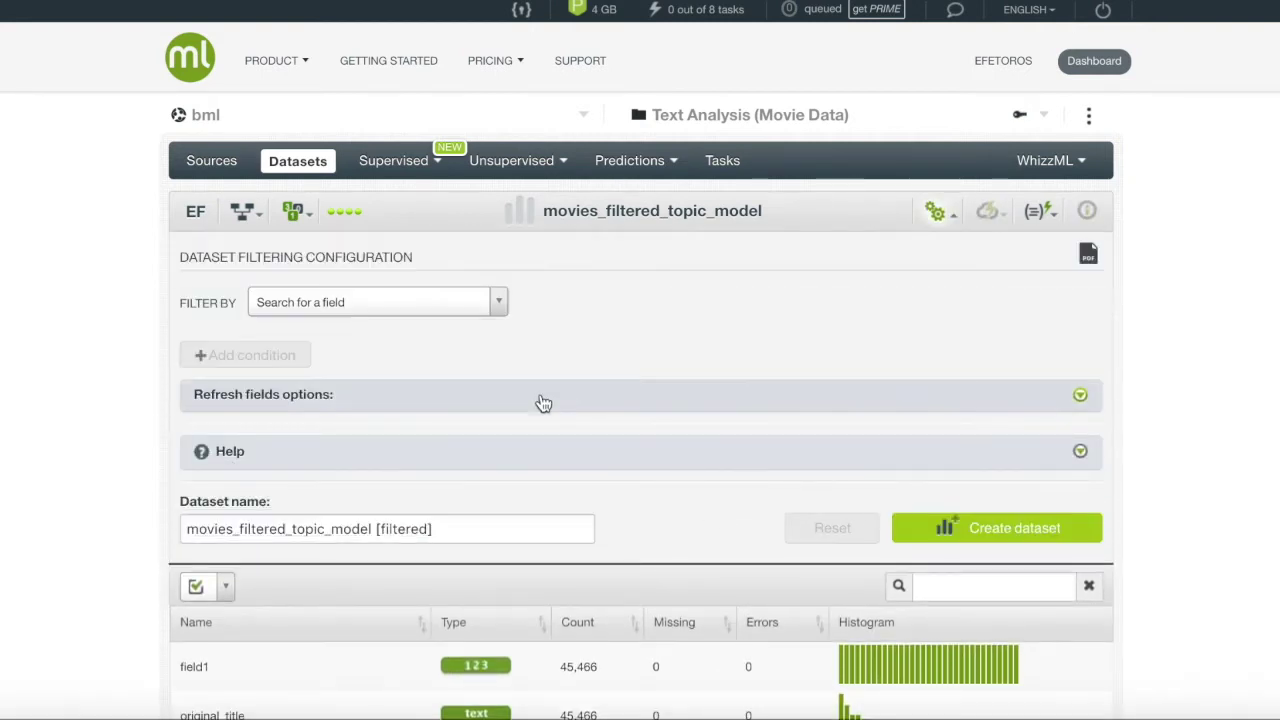
scroll(540, 400, "down", 1)
left_click(502, 272)
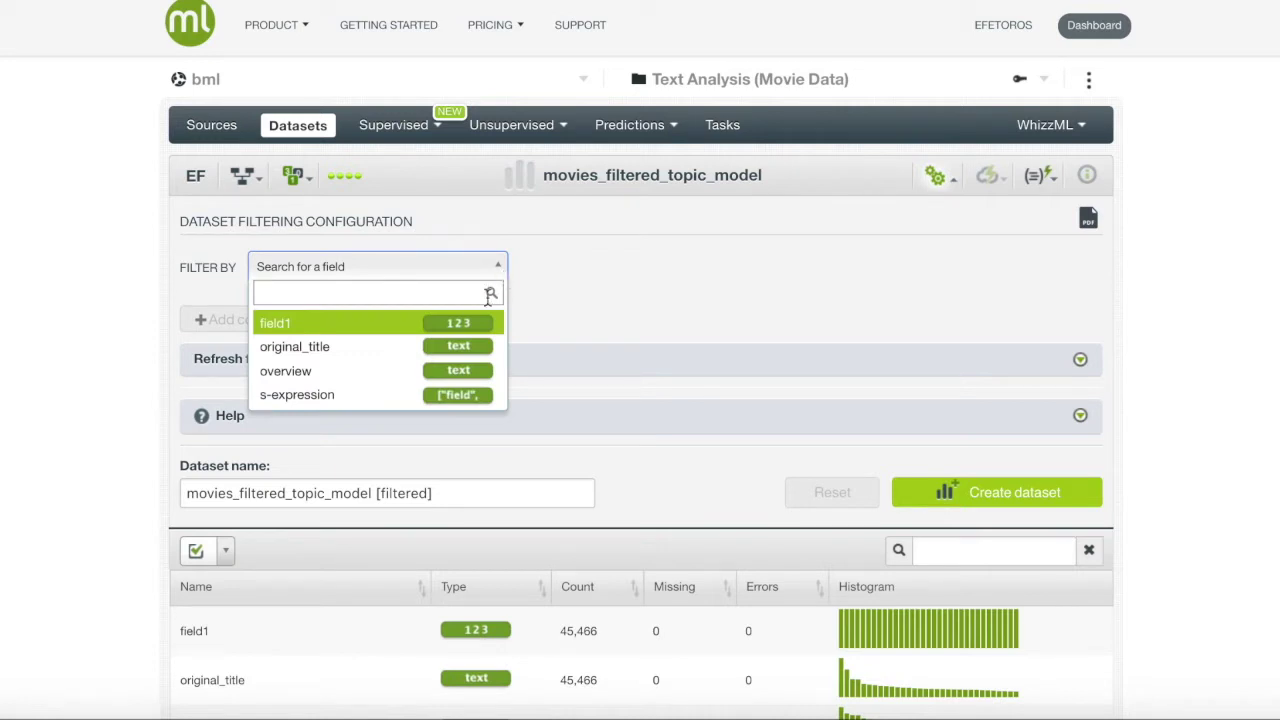
left_click(466, 371)
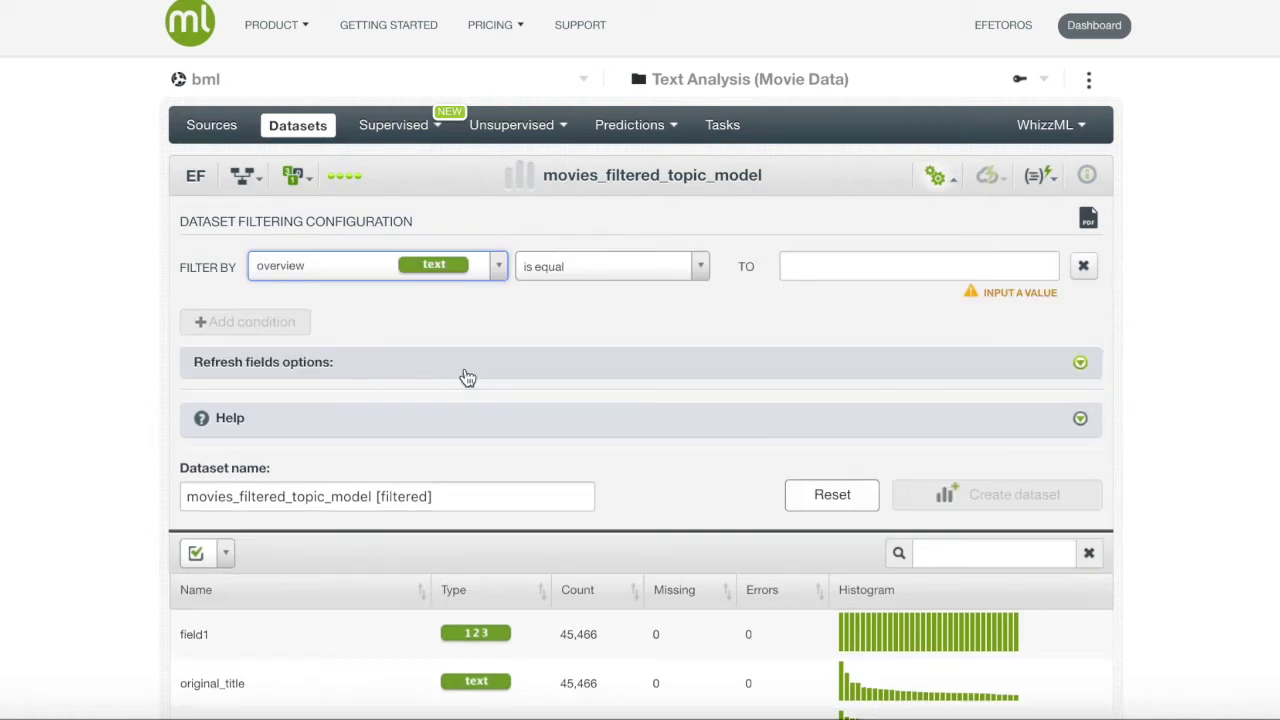
left_click(701, 270)
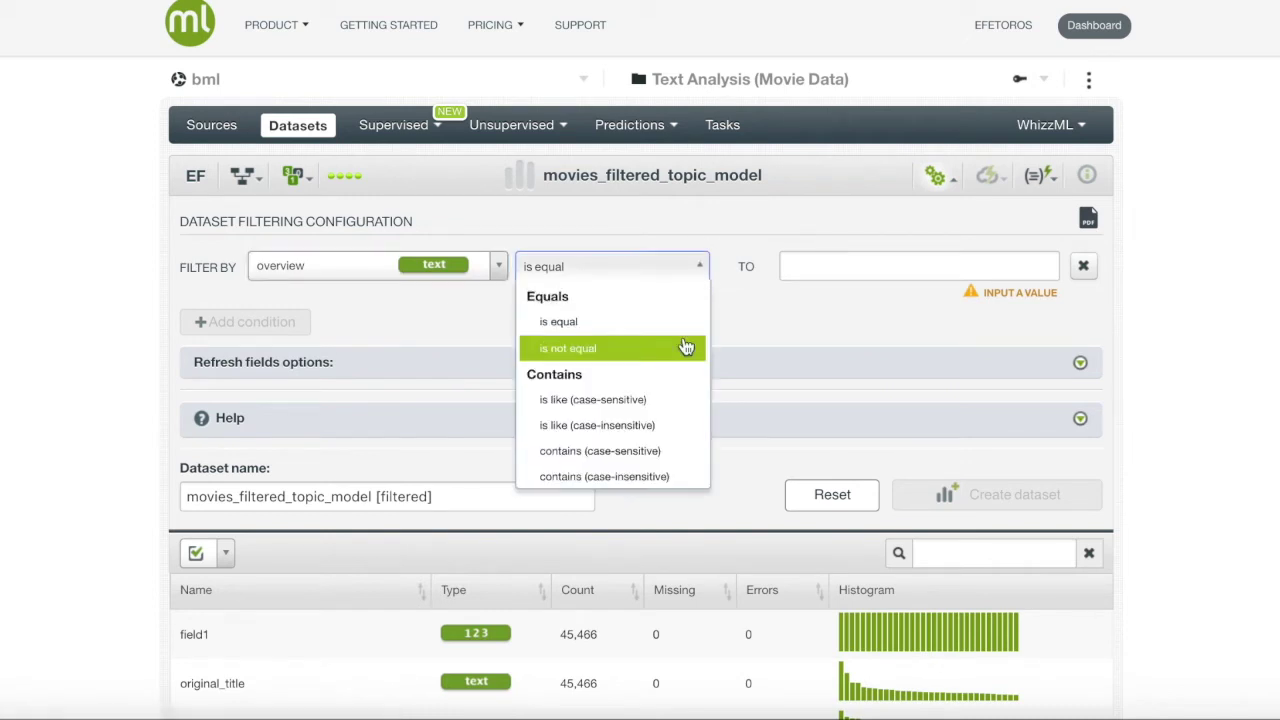
scroll(686, 346, "down", 3)
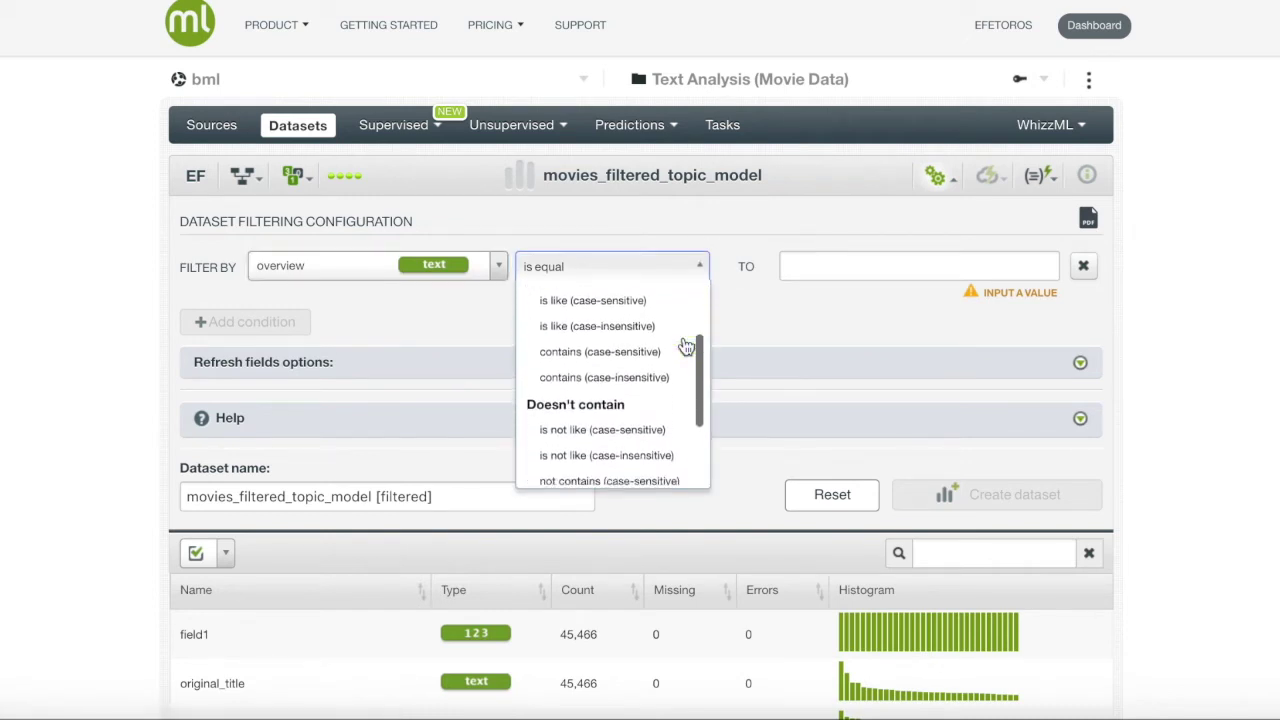
scroll(686, 346, "down", 3)
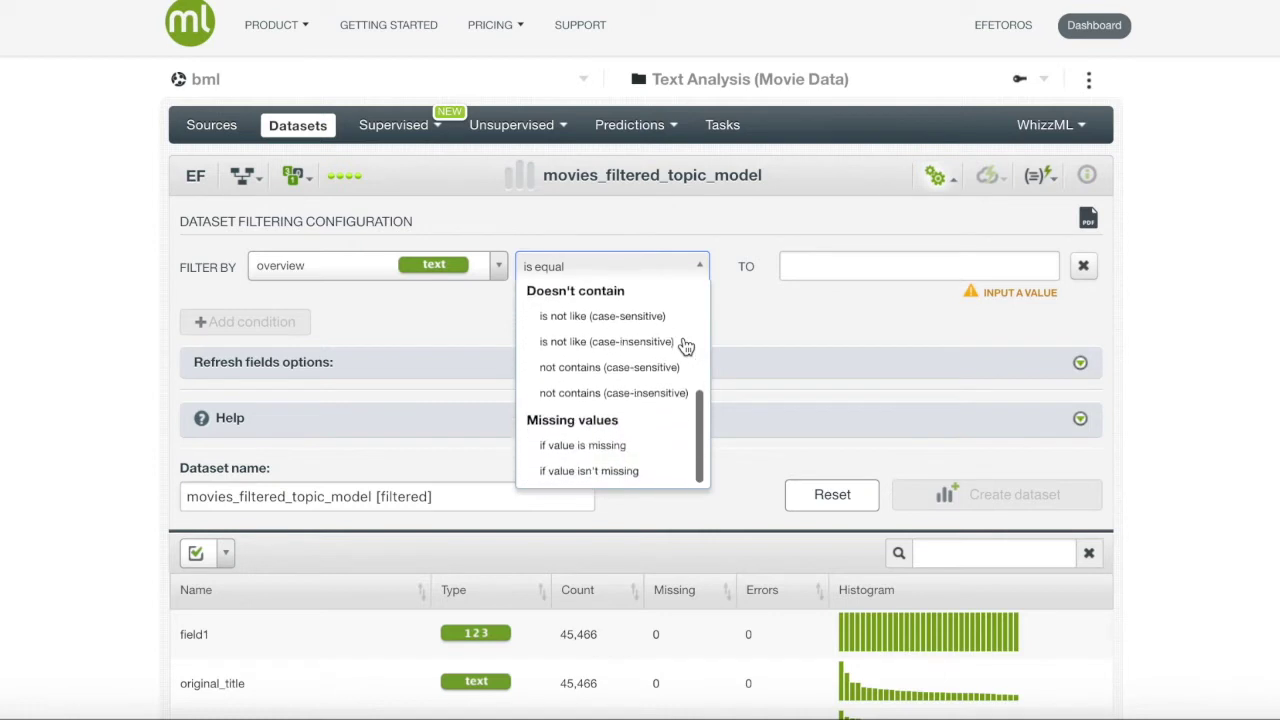
left_click(676, 468)
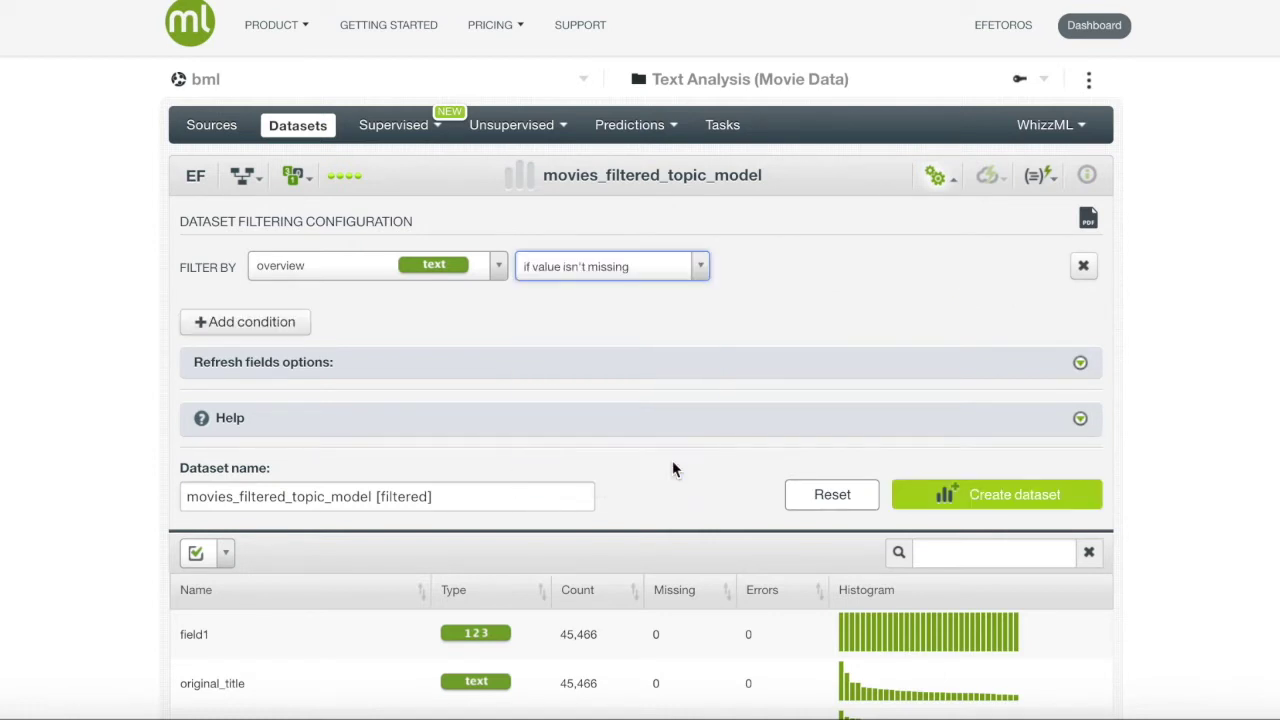
scroll(700, 470, "down", 1)
scroll(785, 476, "down", 2)
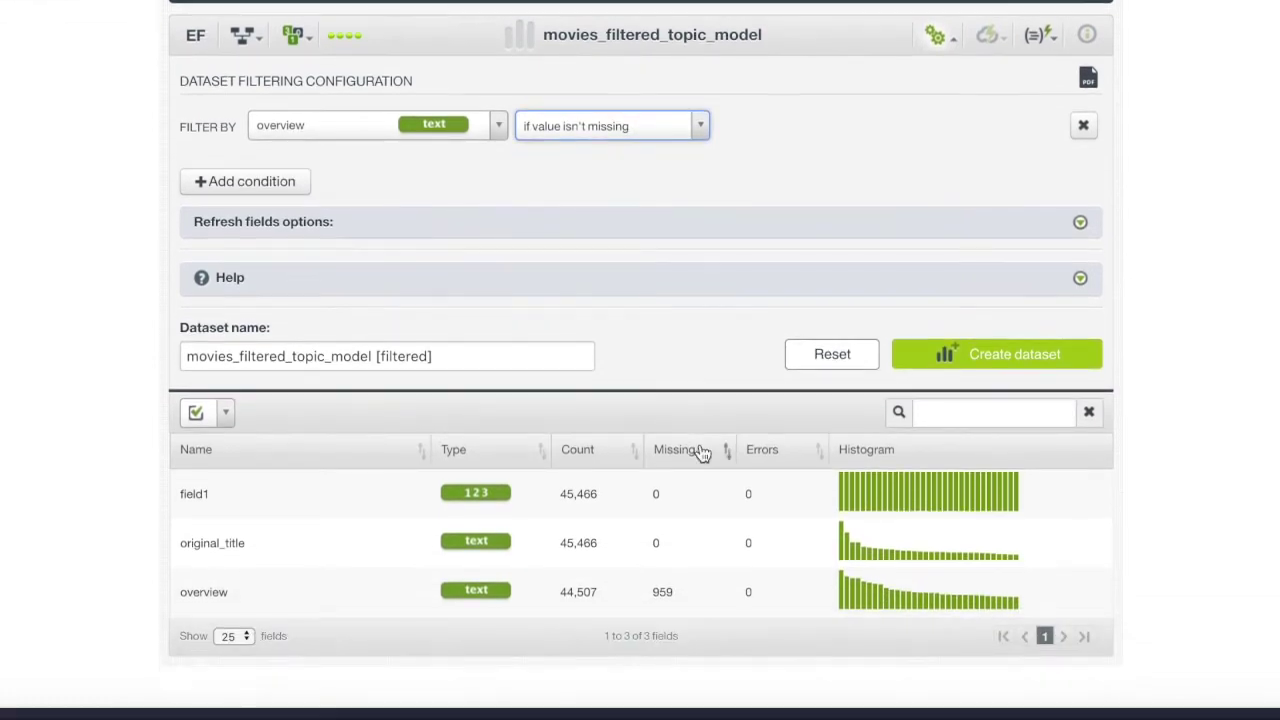
Append 'no missing values' to the dataset name and create the filtered dataset
left_click(430, 356)
type("no missing values")
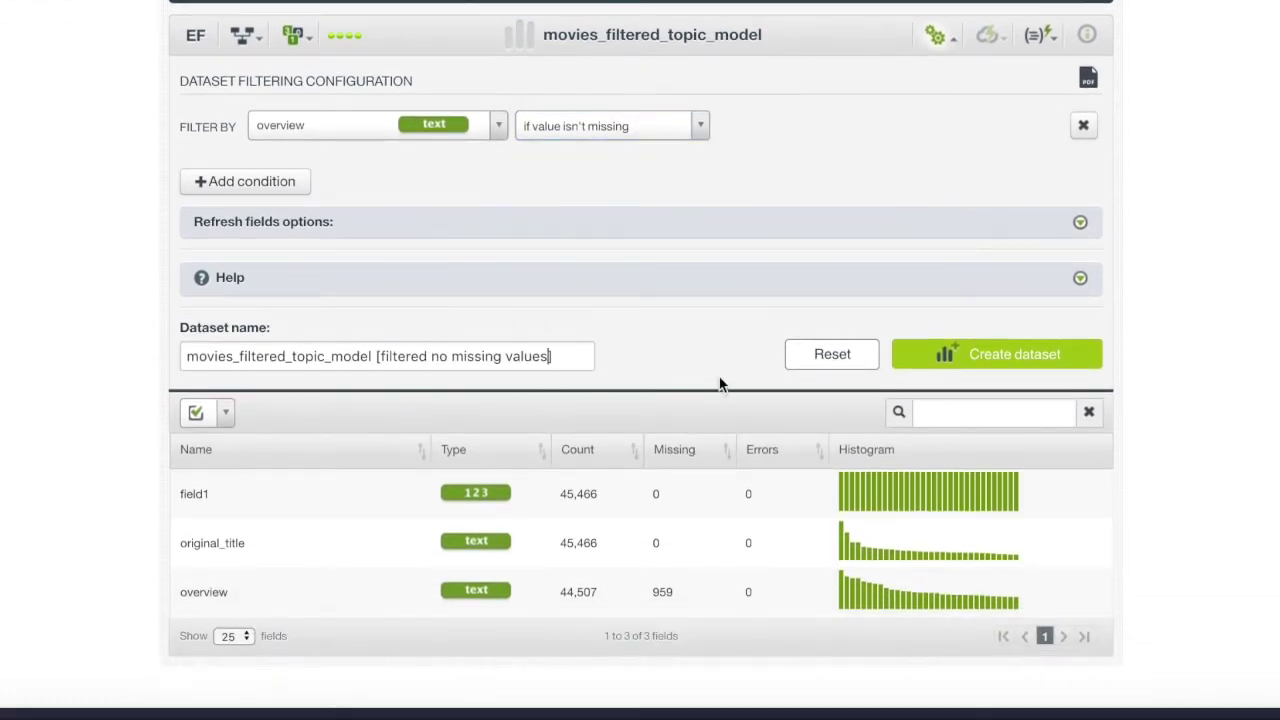
left_click(982, 360)
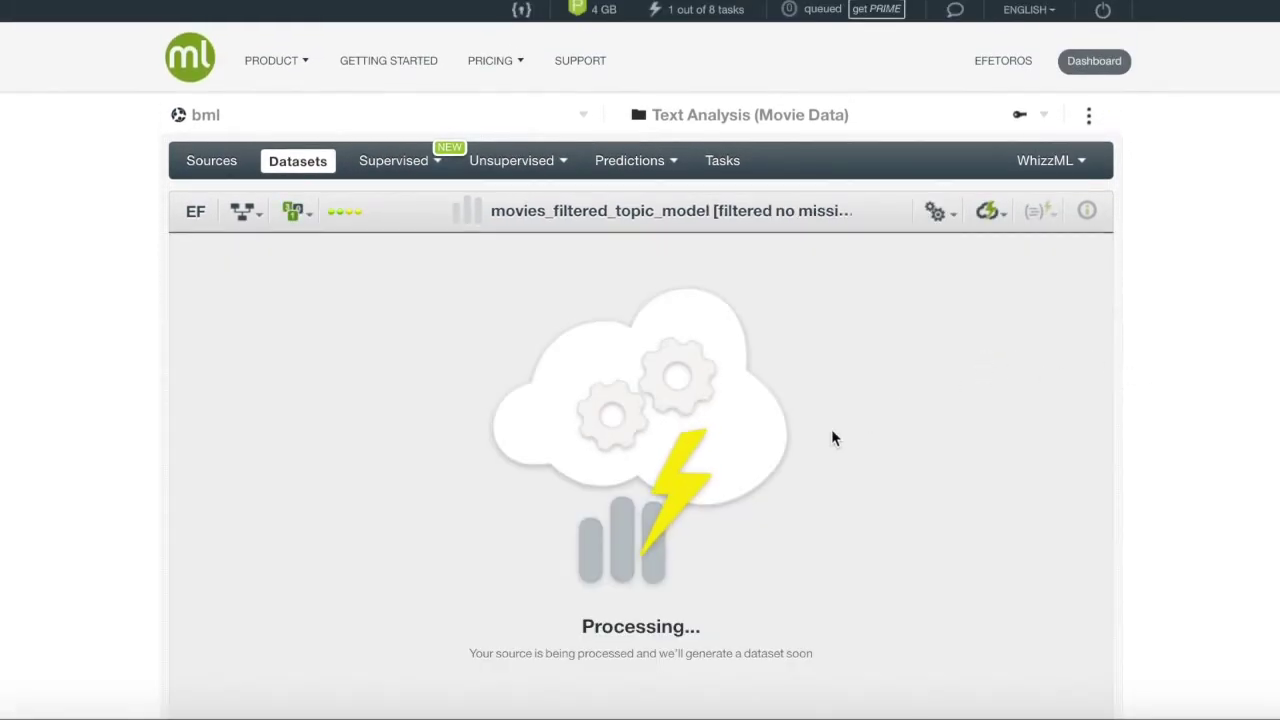
Review Topic Model settings, then build a default topic model from the filtered dataset via 1-click
mouse_move(717, 437)
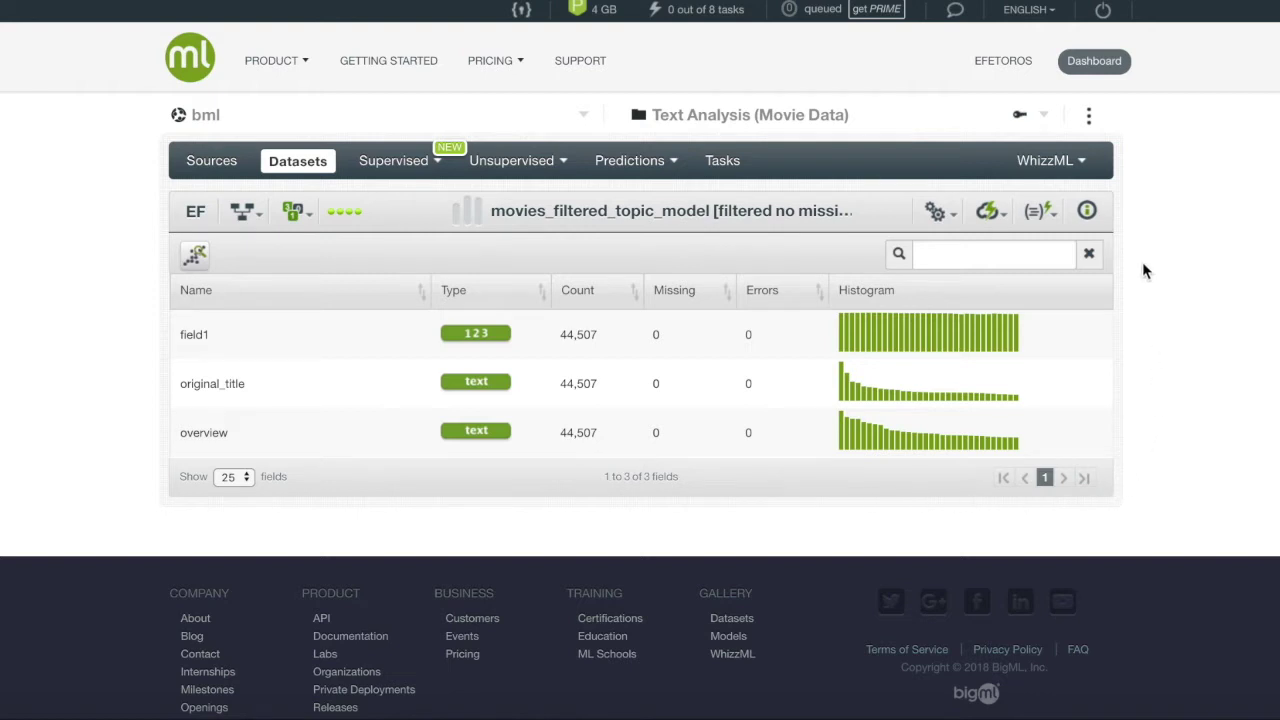
left_click(936, 212)
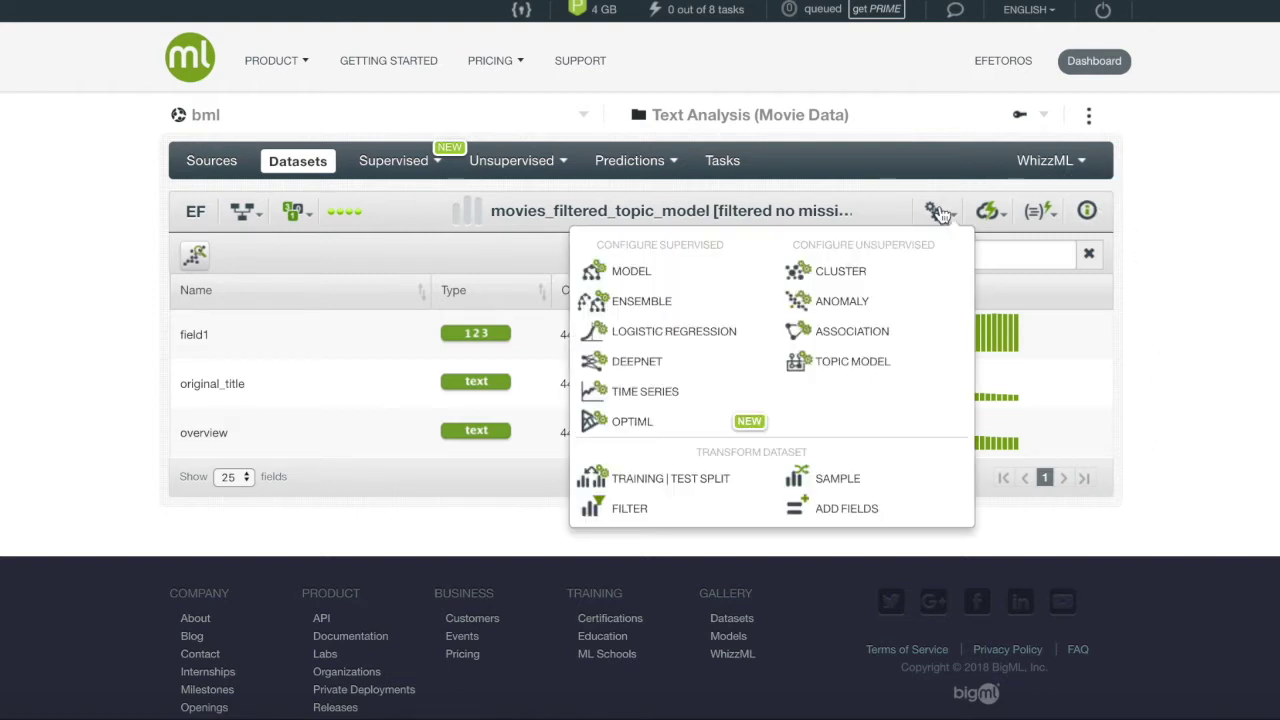
left_click(930, 361)
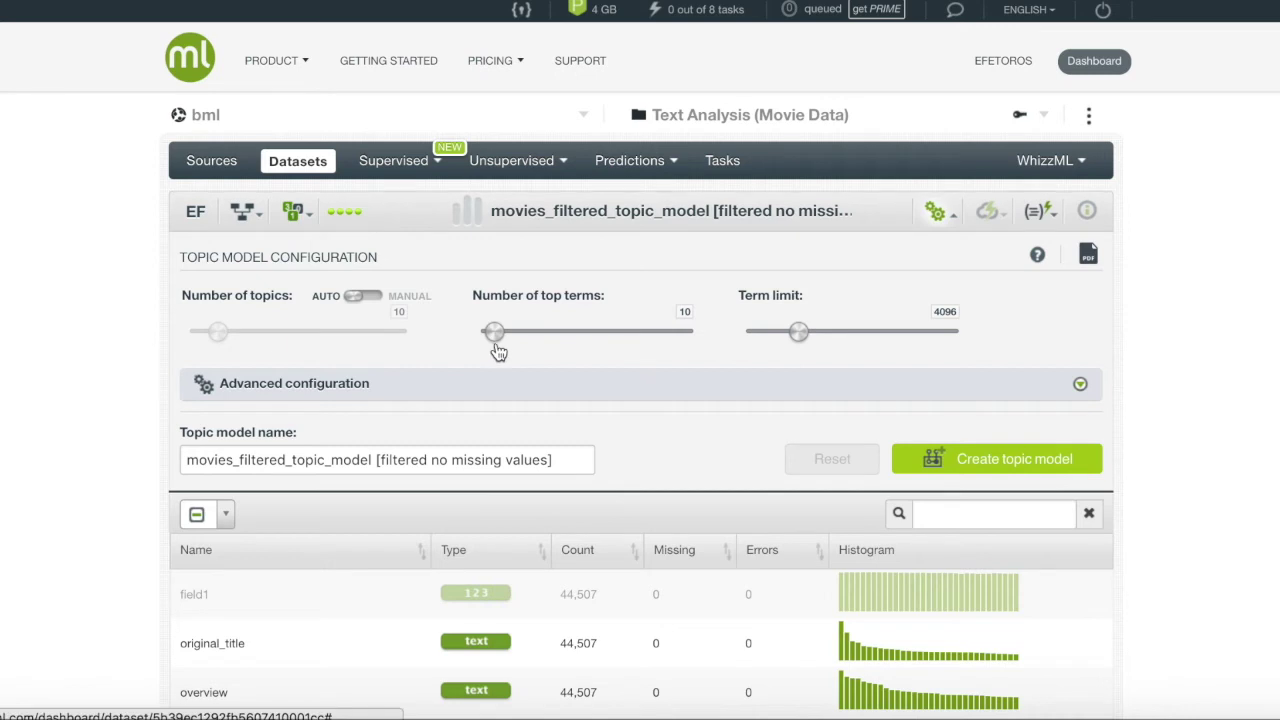
left_click(990, 212)
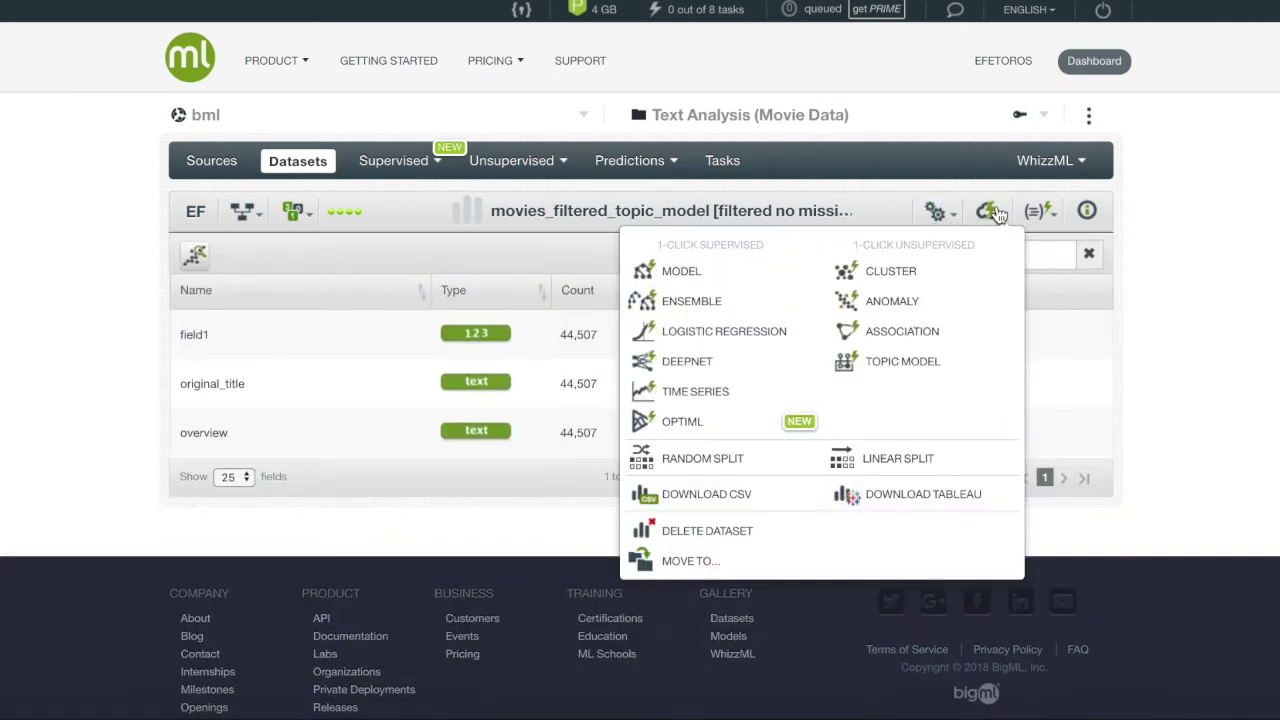
left_click(952, 362)
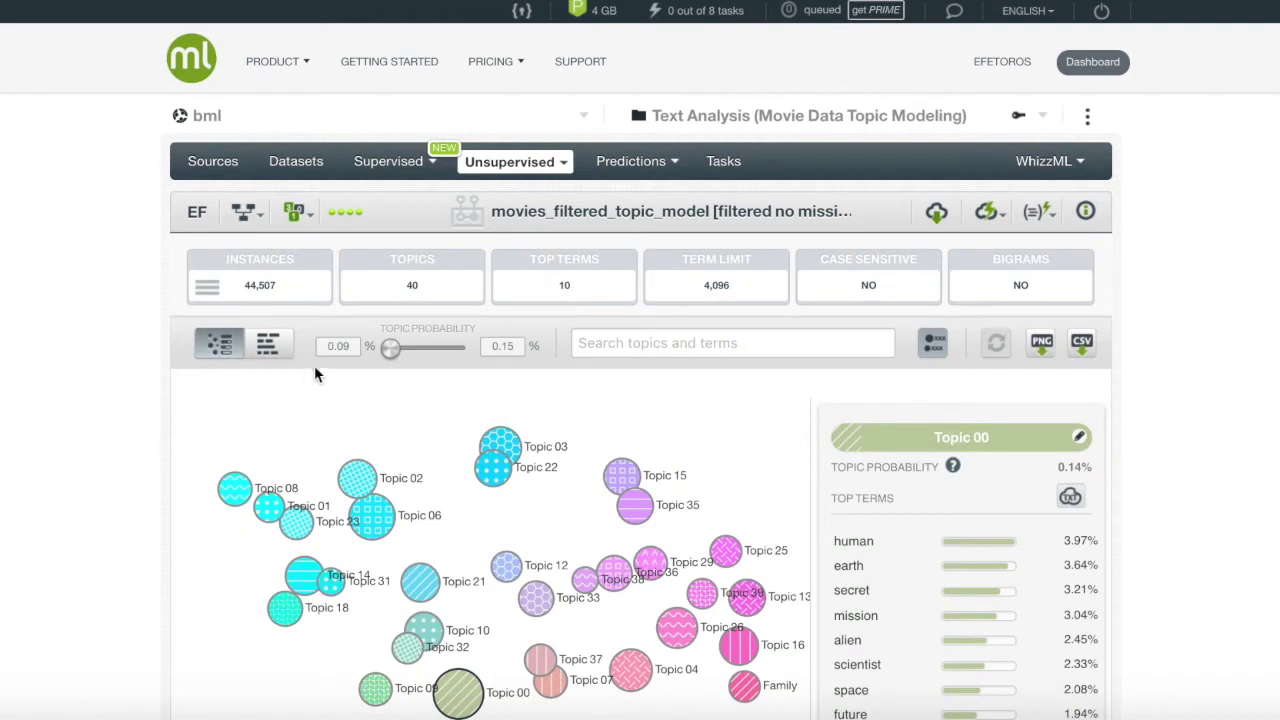
scroll(315, 366, "down", 2)
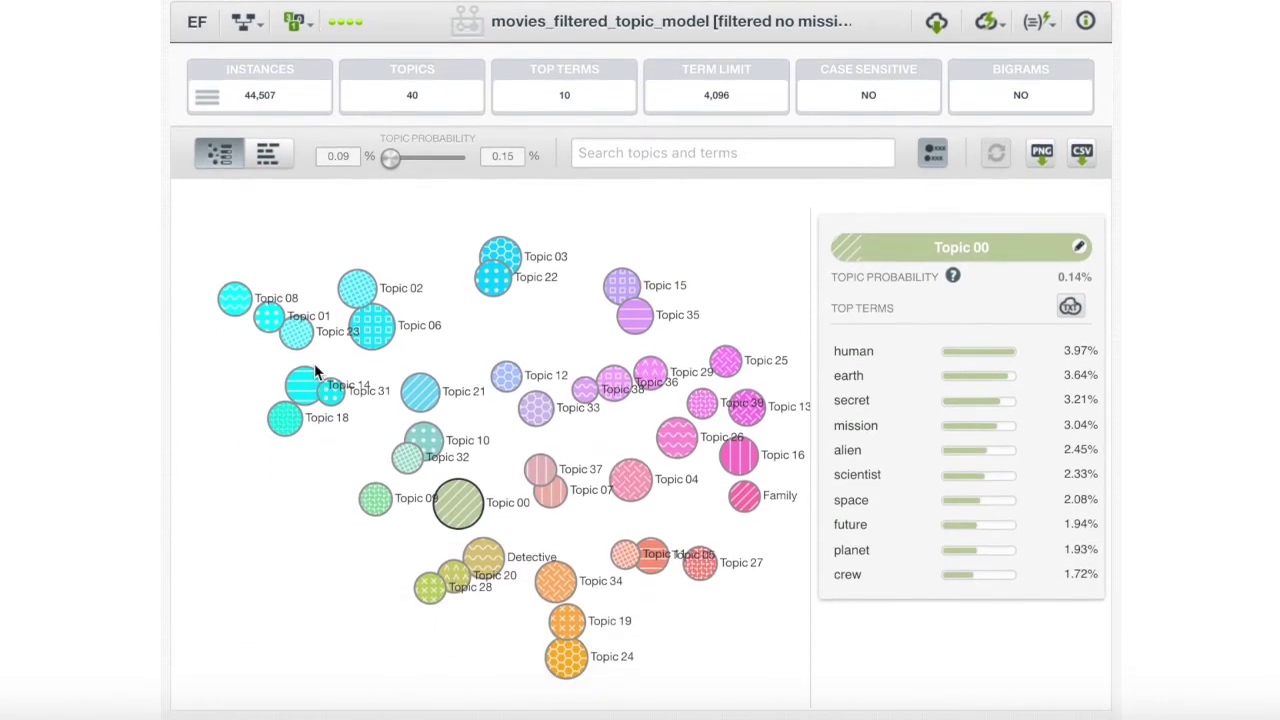
scroll(315, 369, "down", 1)
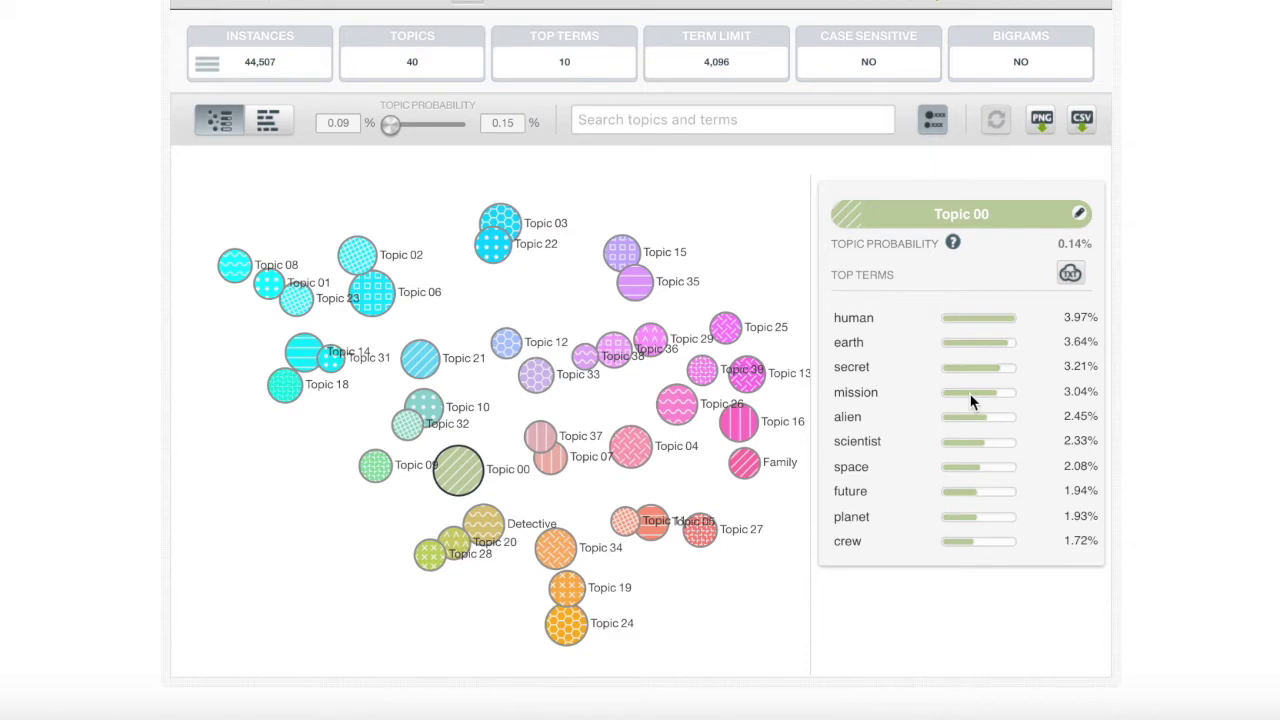
Rename Topic 00 to 'Sci Fi'
left_click(1078, 218)
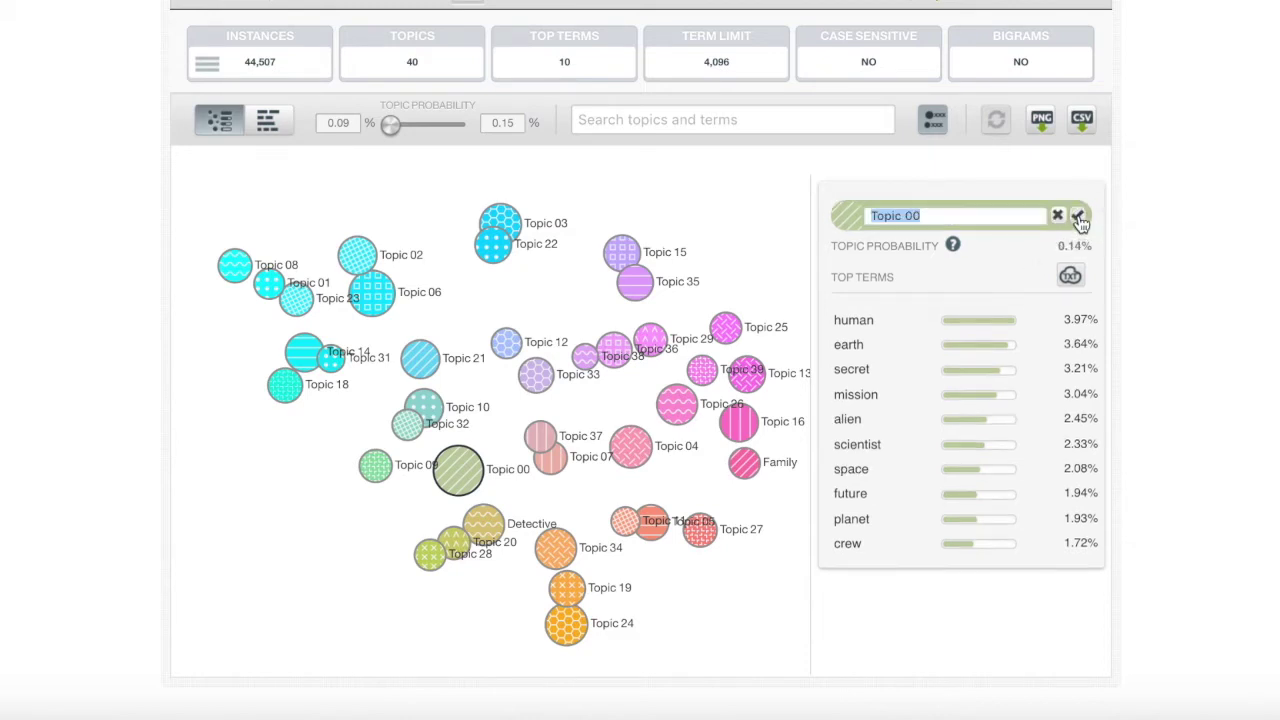
type("Sci Fi")
left_click(1077, 216)
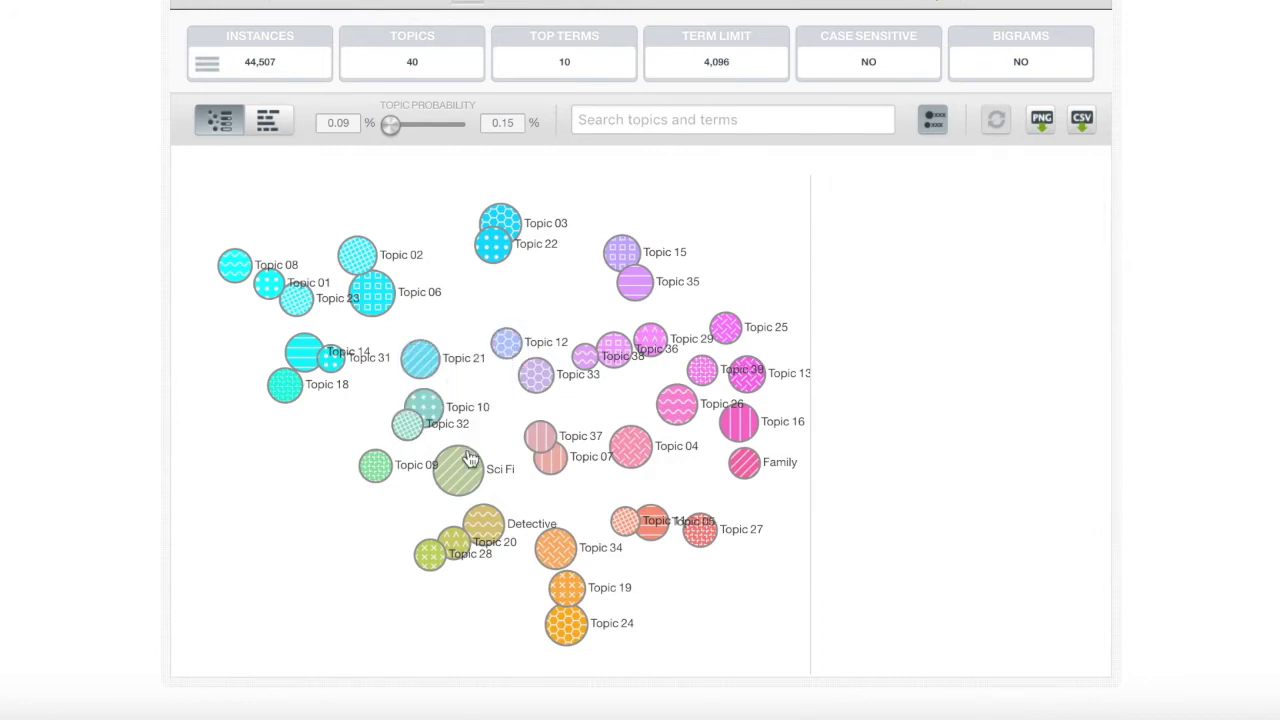
Freeze the view on Topic 03 and display Topic 31's top terms
mouse_move(516, 230)
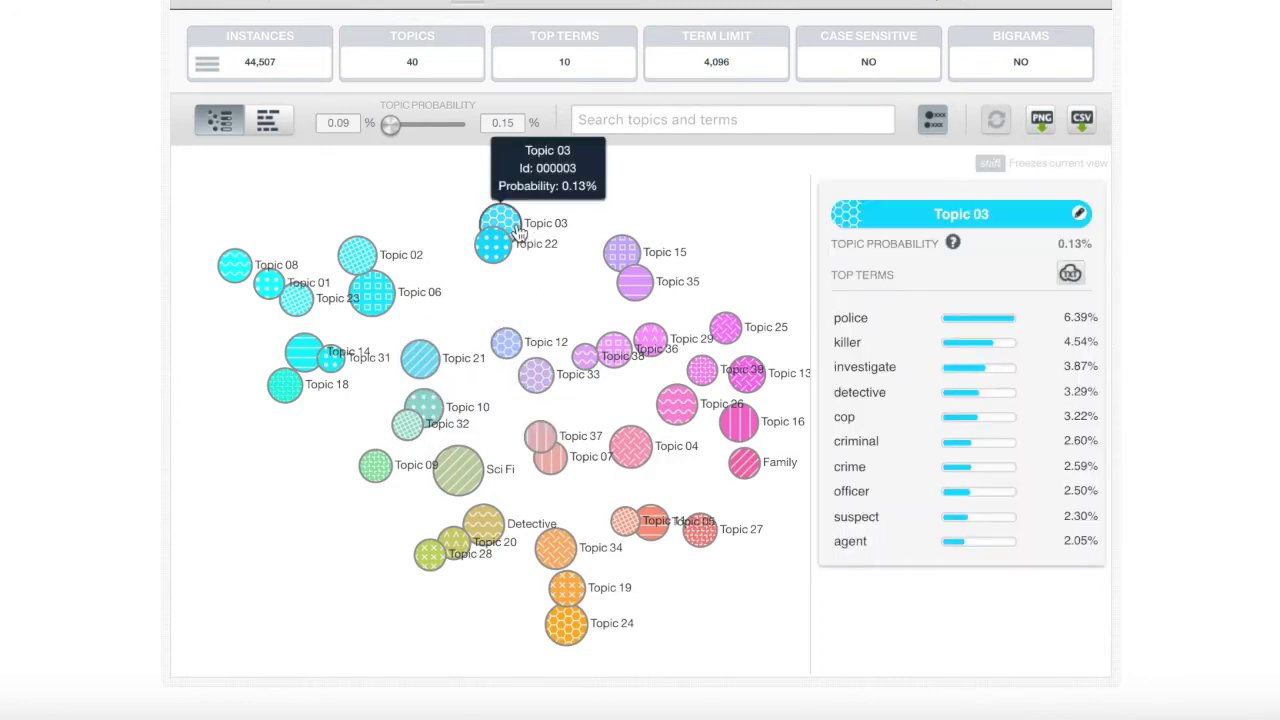
key("shift")
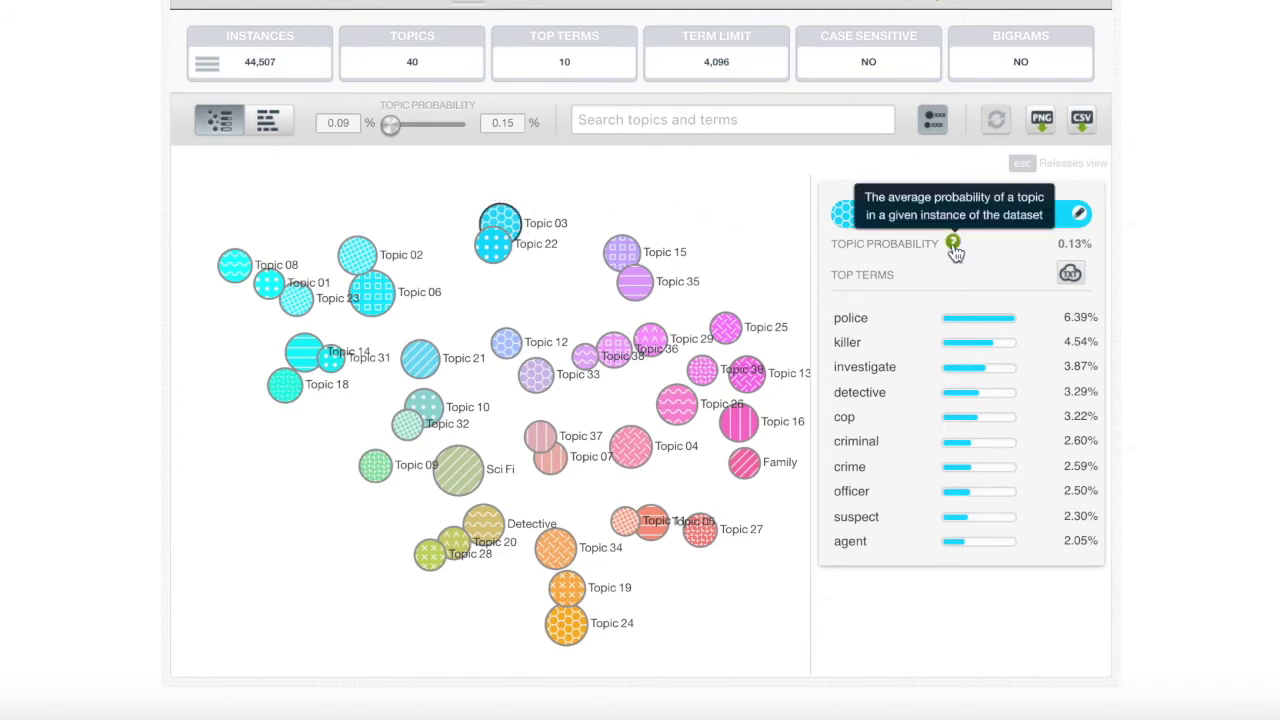
left_click(331, 357)
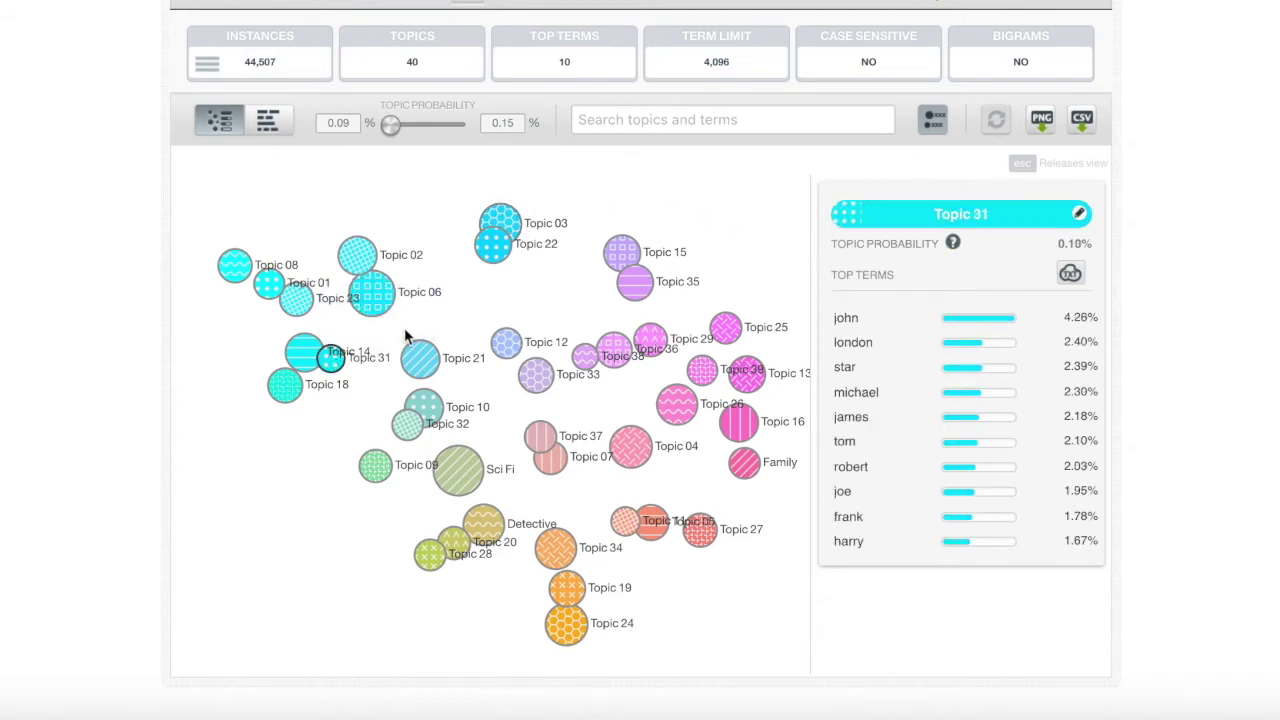
scroll(417, 324, "up", 1)
scroll(417, 324, "up", 3)
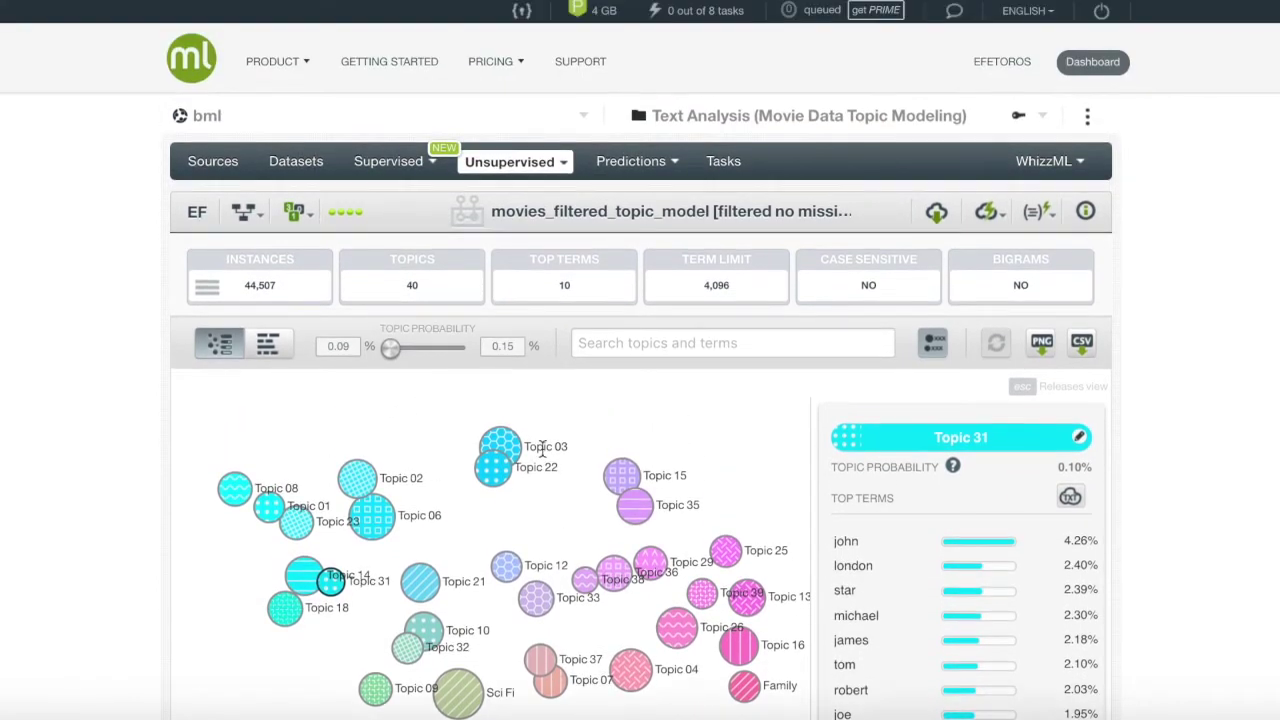
left_click(985, 211)
Start a single topic distribution and enter the original_title 'The end'
left_click(985, 246)
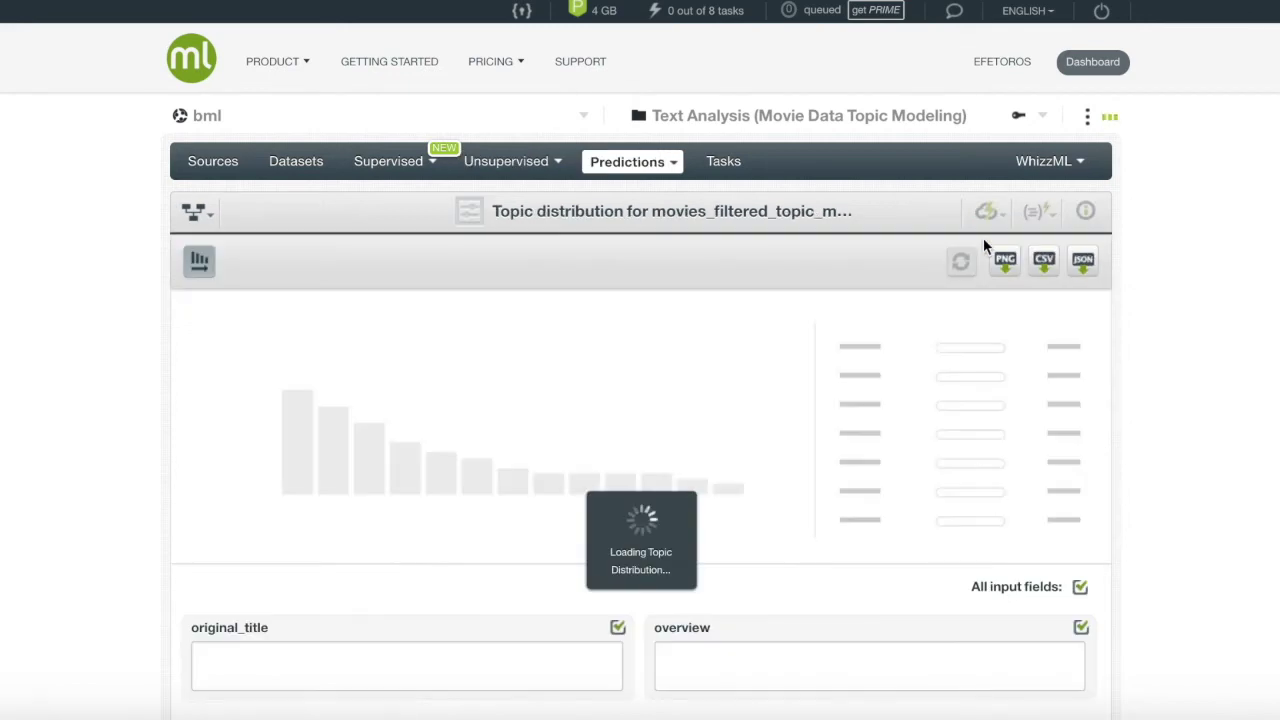
scroll(723, 369, "down", 3)
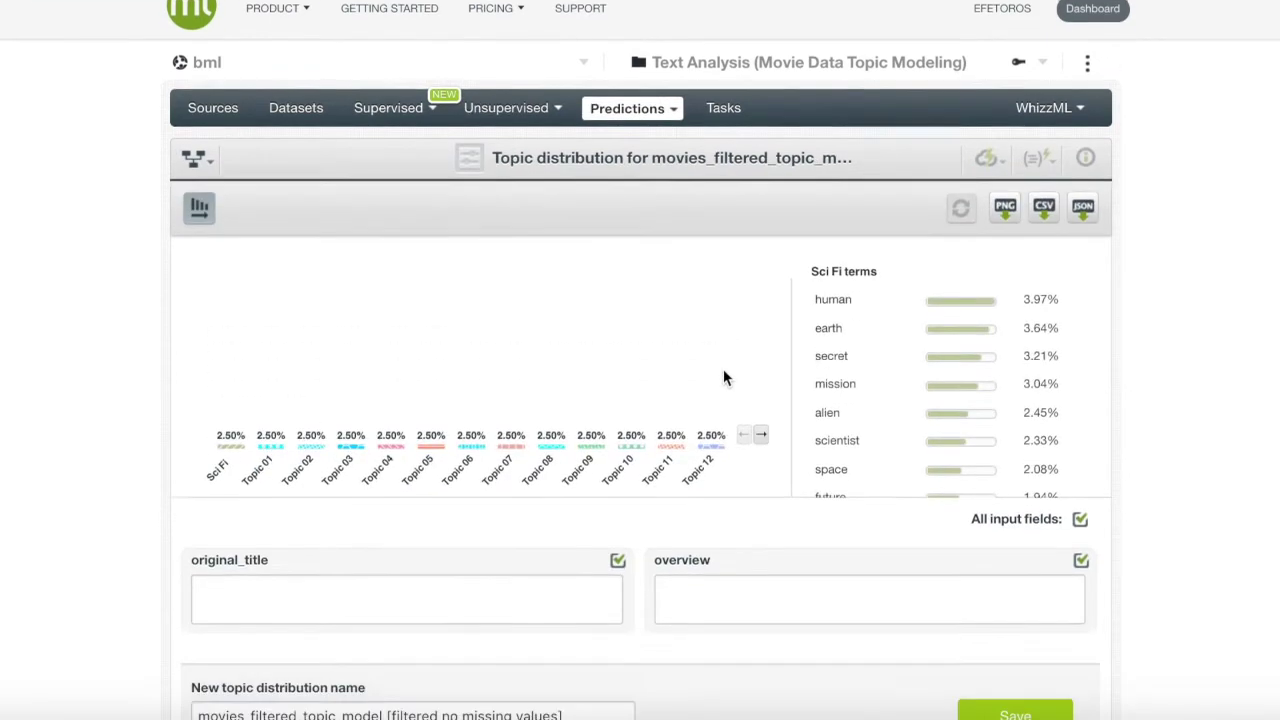
scroll(723, 369, "up", 2)
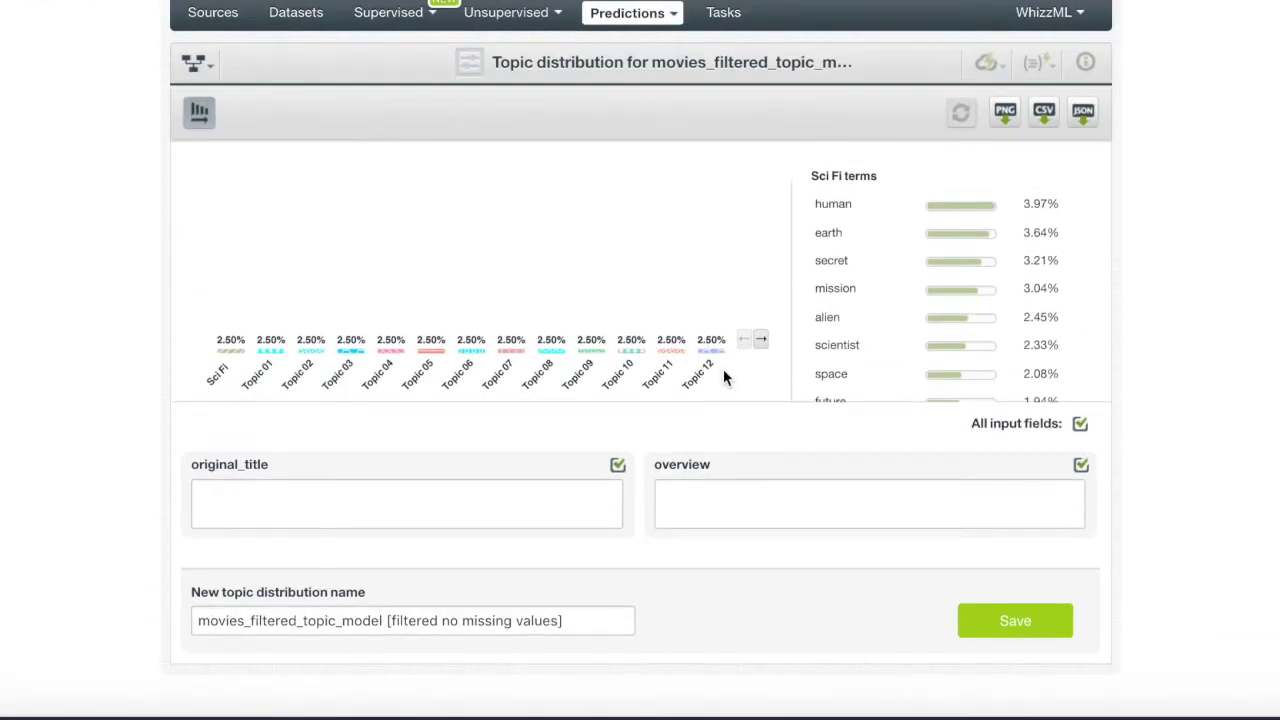
left_click(565, 496)
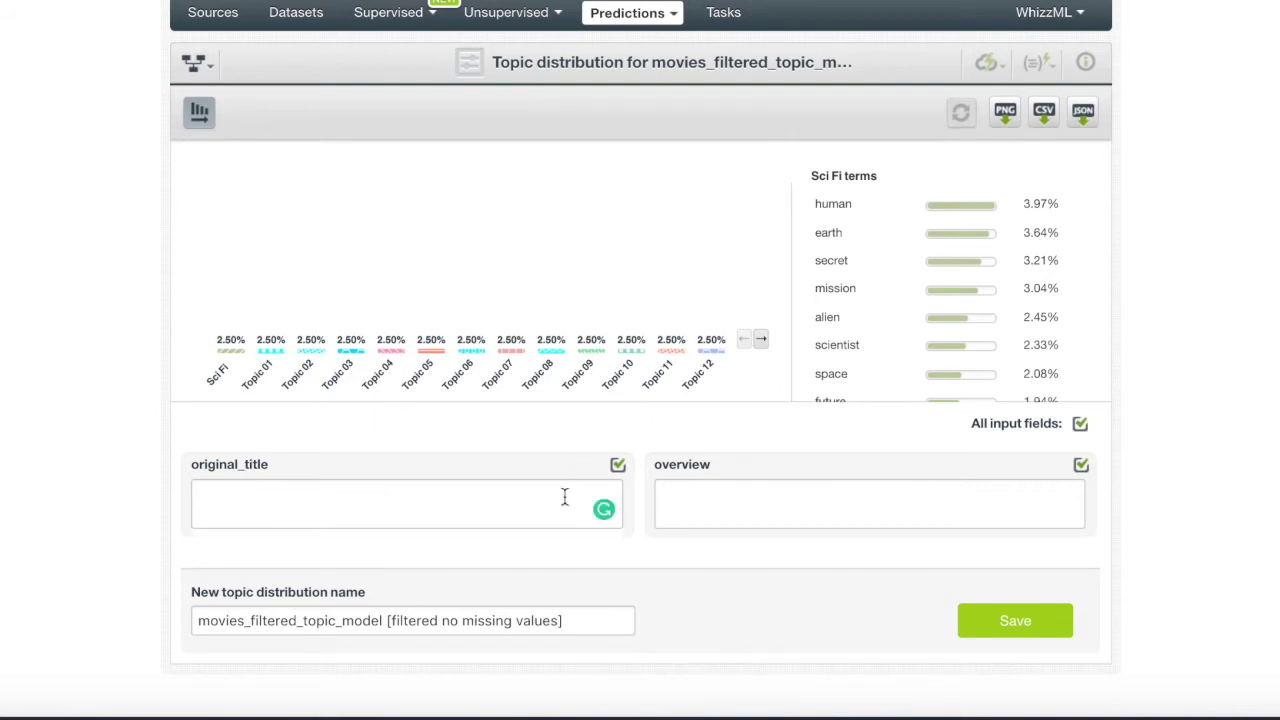
type("A")
key("BackSpace")
type("The end")
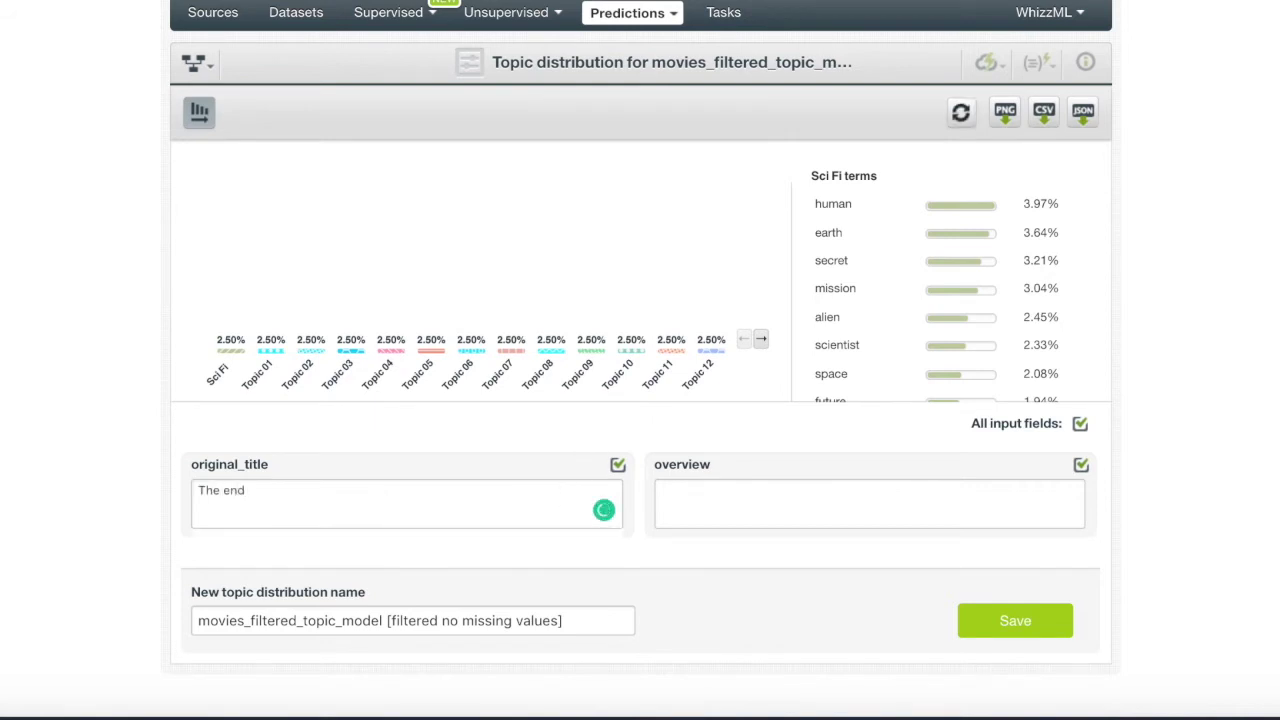
Enter the overview 'A man dies and it's up to detective Joe', replacing 'Aliens come to earth'
left_click(746, 506)
type("A")
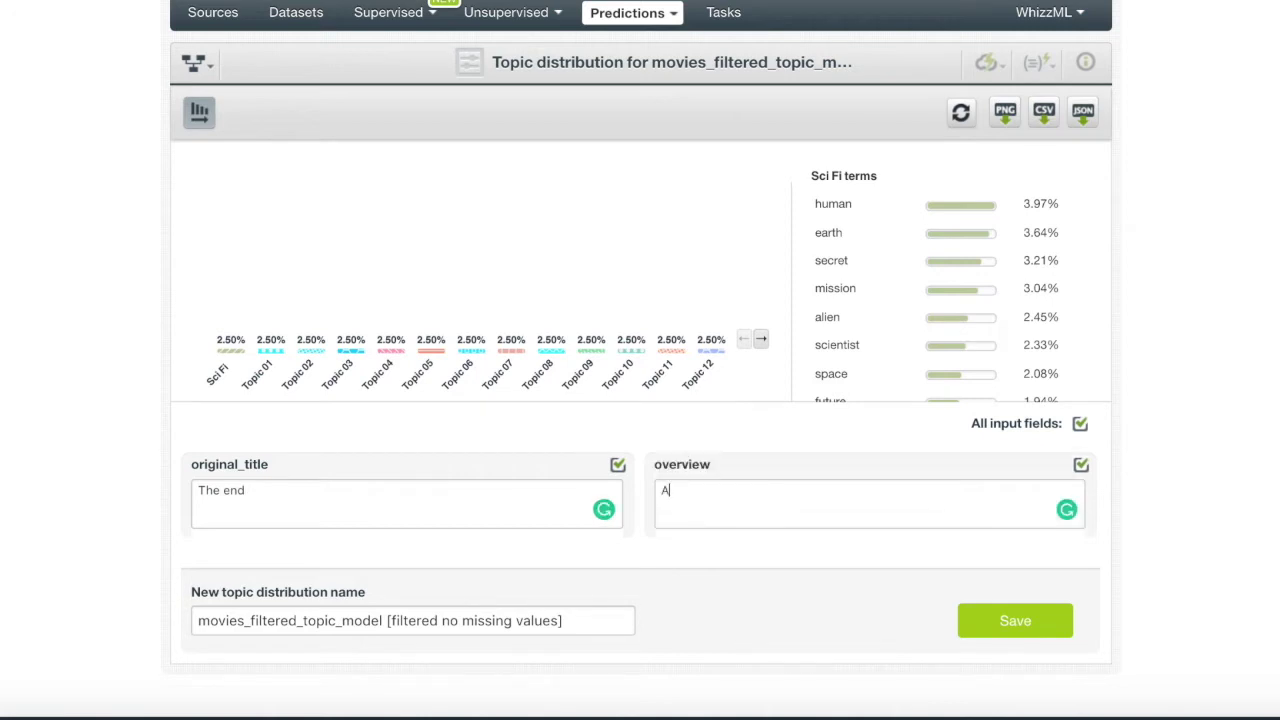
type("liens come to")
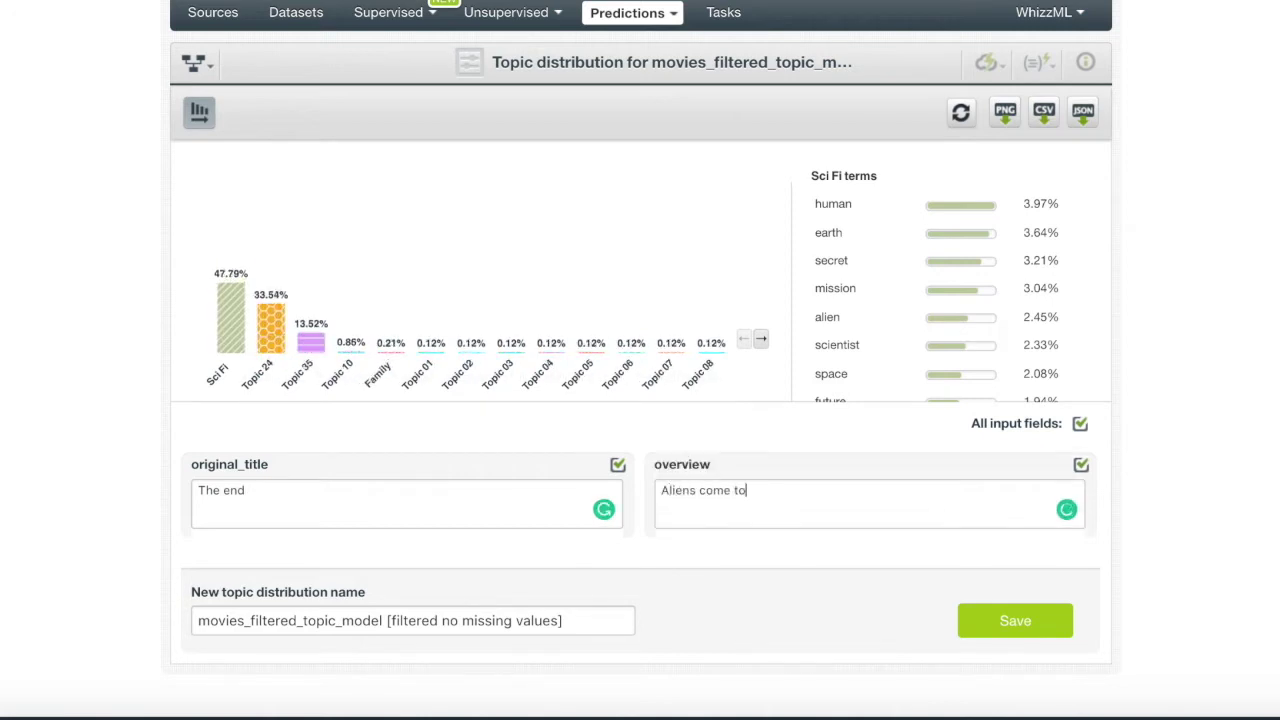
type(" earth")
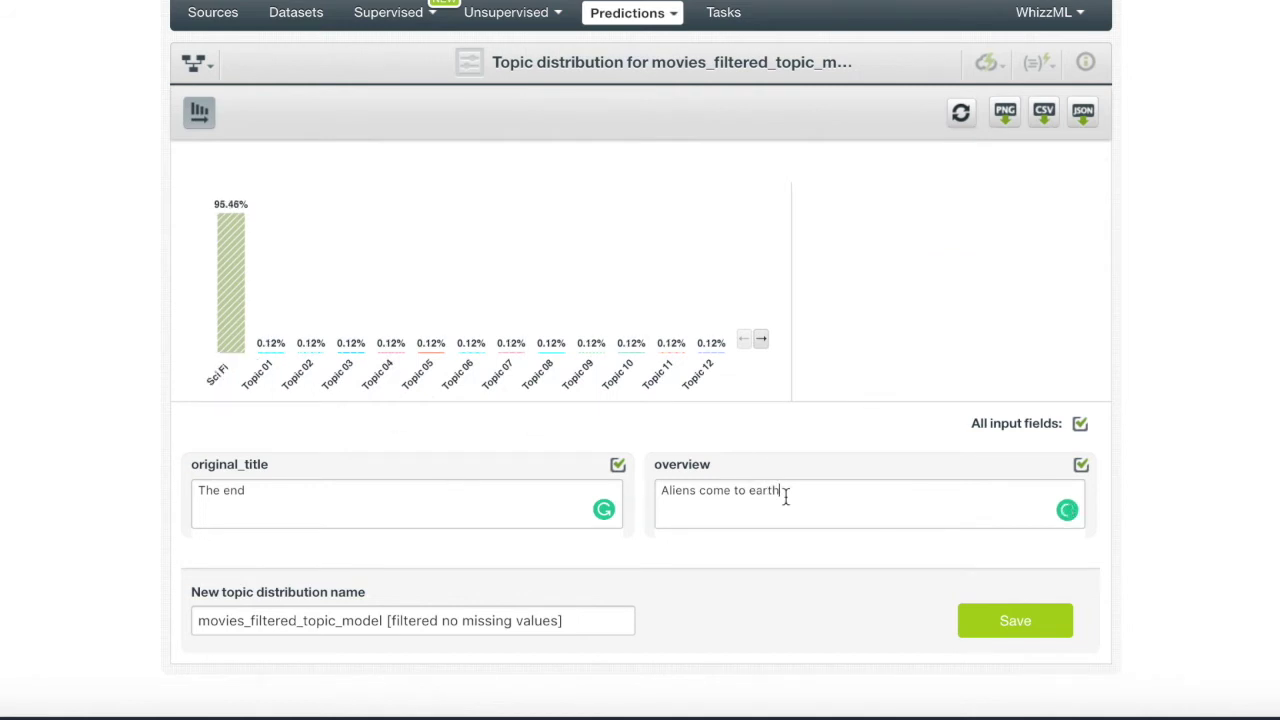
left_click(745, 495)
triple_click(663, 491)
type("A man dies and its")
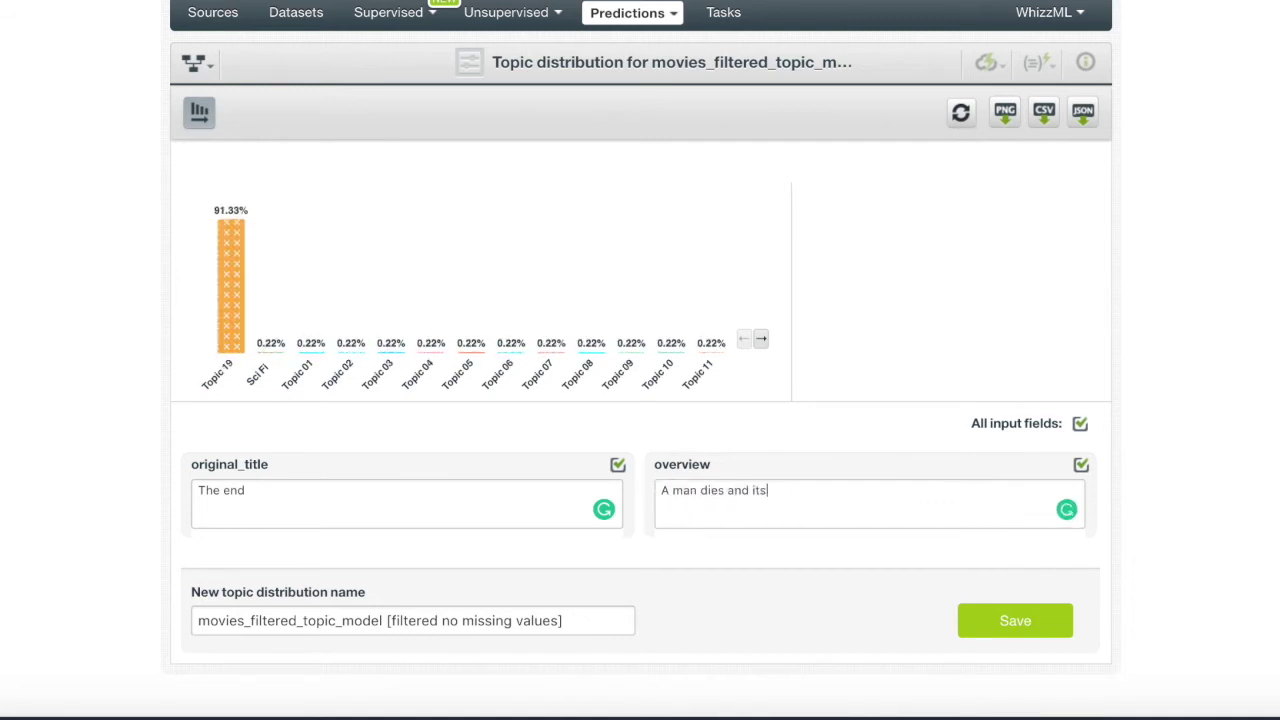
key("BackSpace")
type("'s up to detective Joe")
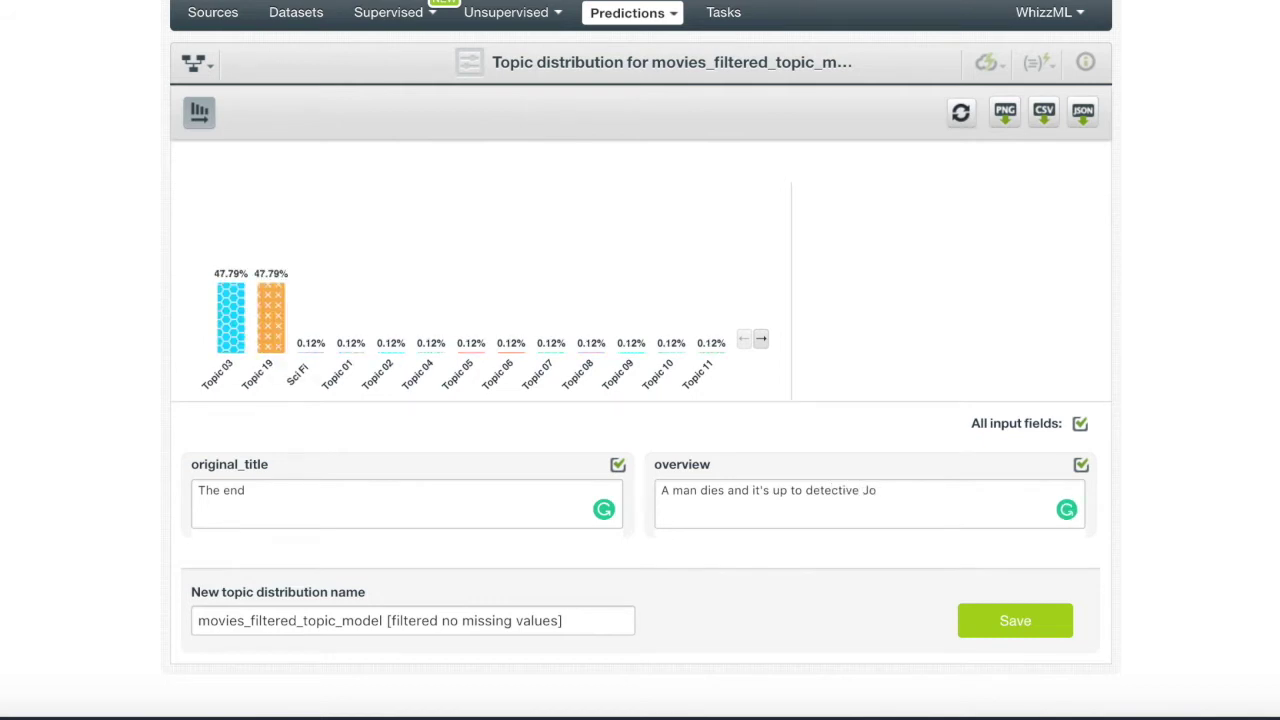
mouse_move(244, 341)
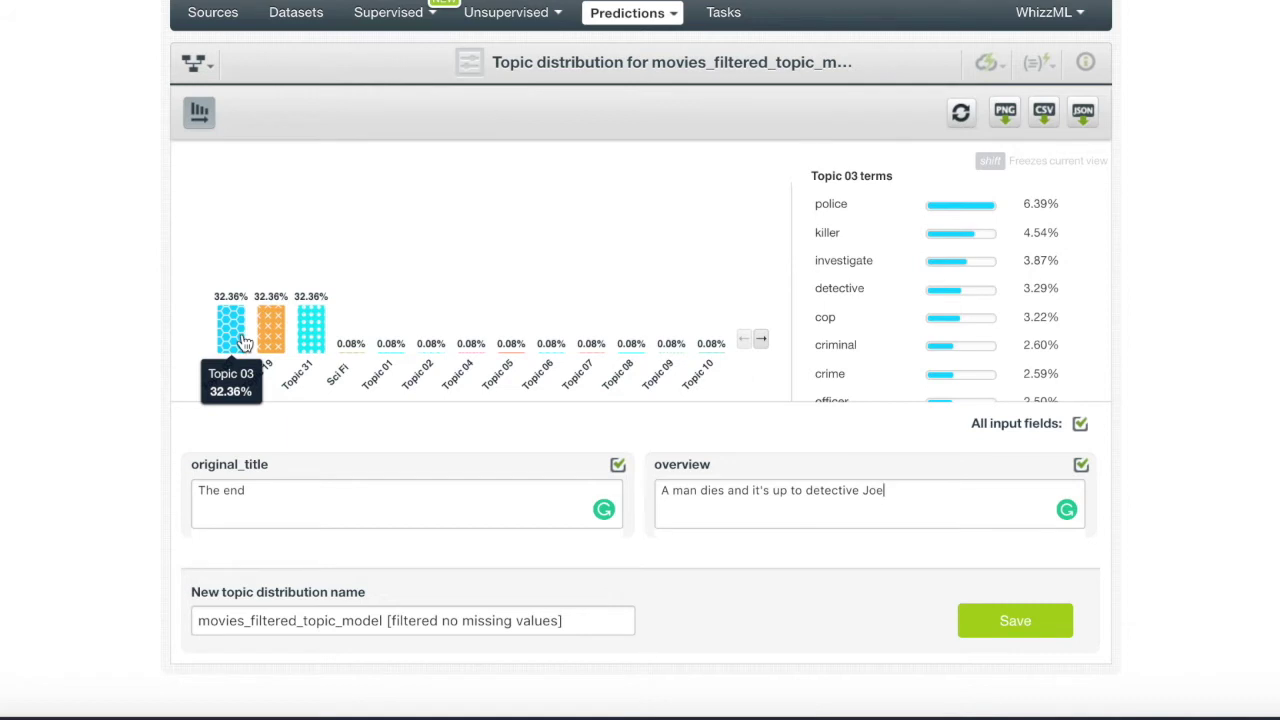
scroll(244, 341, "up", 3)
Return to the topic model and show its term-probability bar chart of each topic's top words
mouse_move(213, 222)
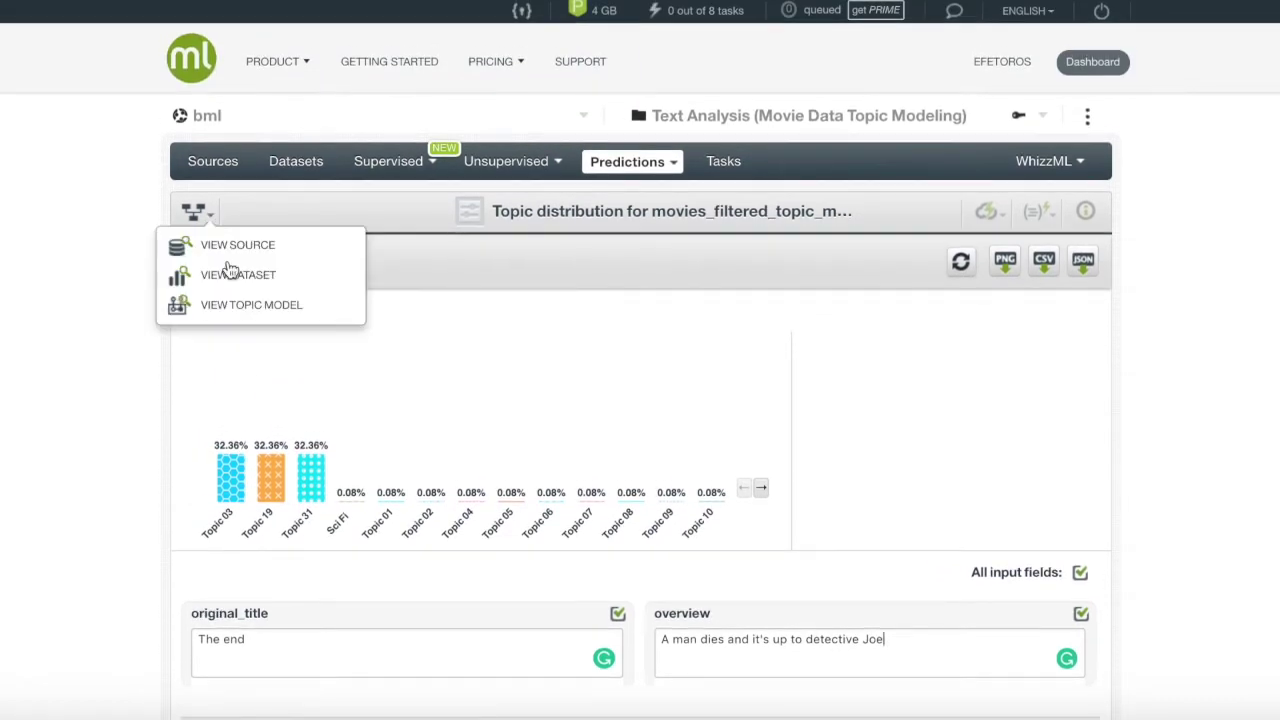
left_click(247, 308)
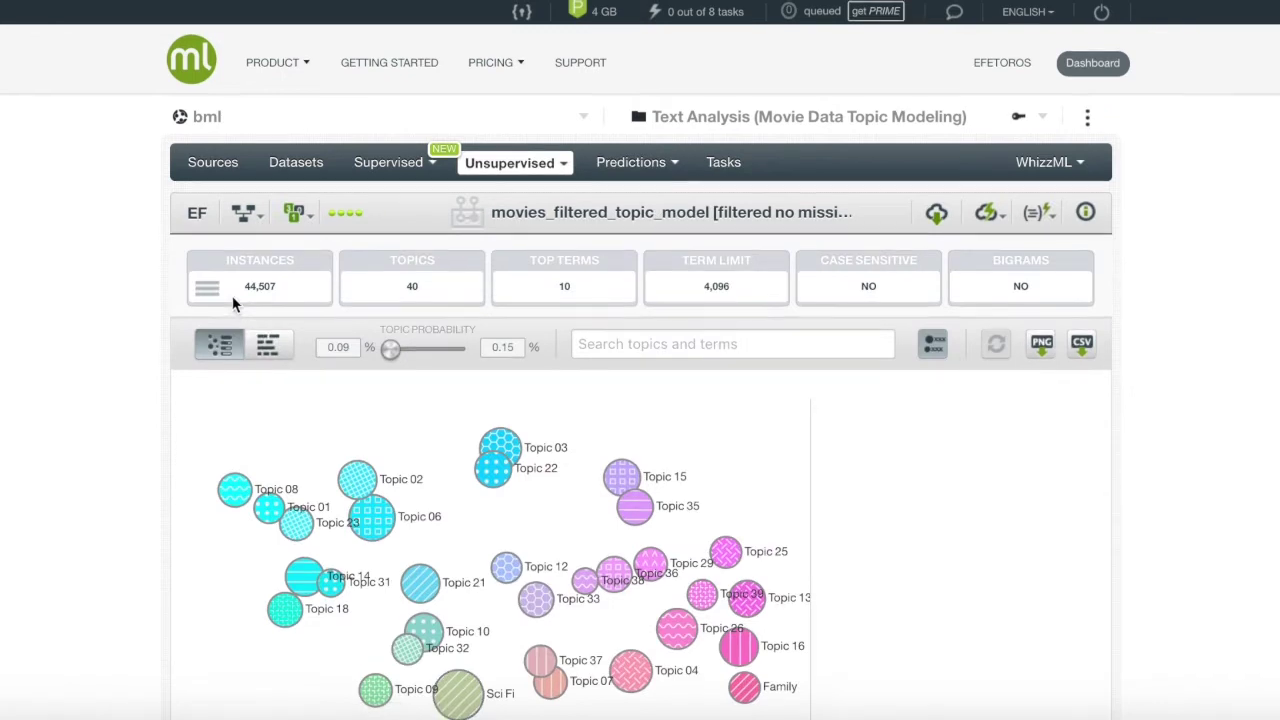
left_click(268, 344)
scroll(330, 400, "down", 1)
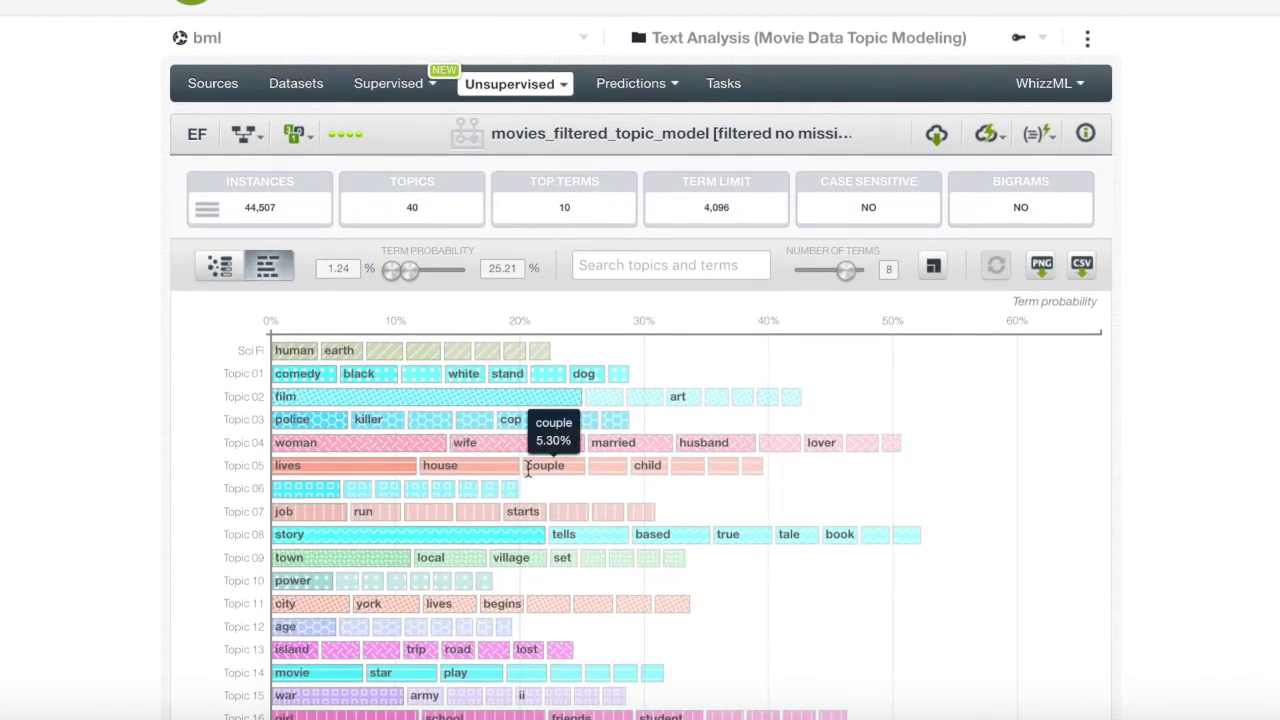
mouse_move(305, 415)
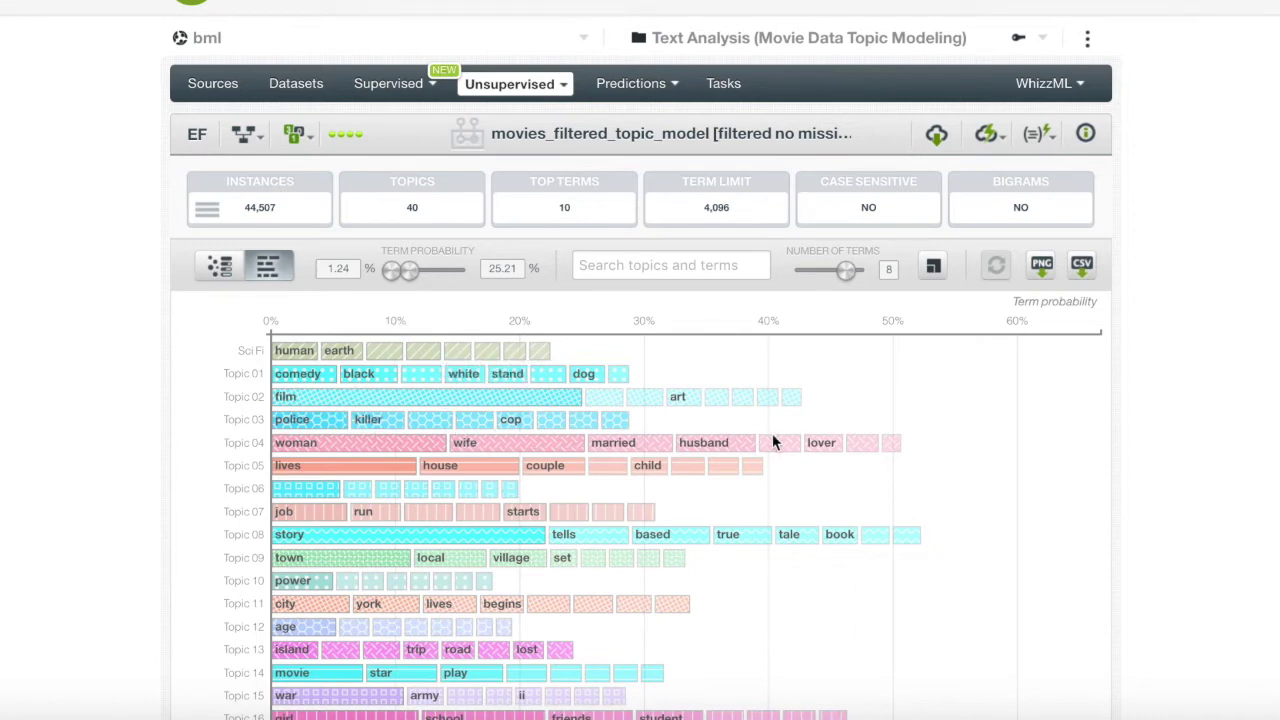
mouse_move(791, 443)
mouse_move(712, 443)
scroll(710, 444, "up", 1)
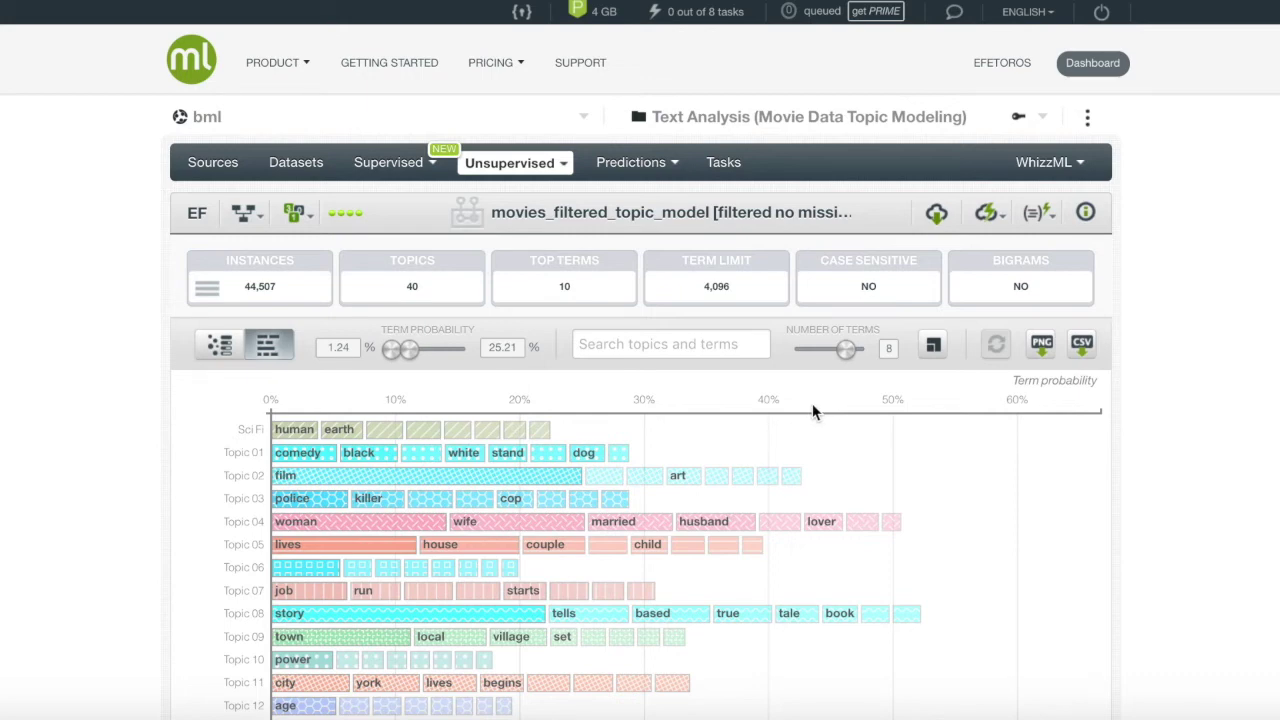
Run a batch topic distribution on the movies dataset and open its output dataset
left_click(986, 212)
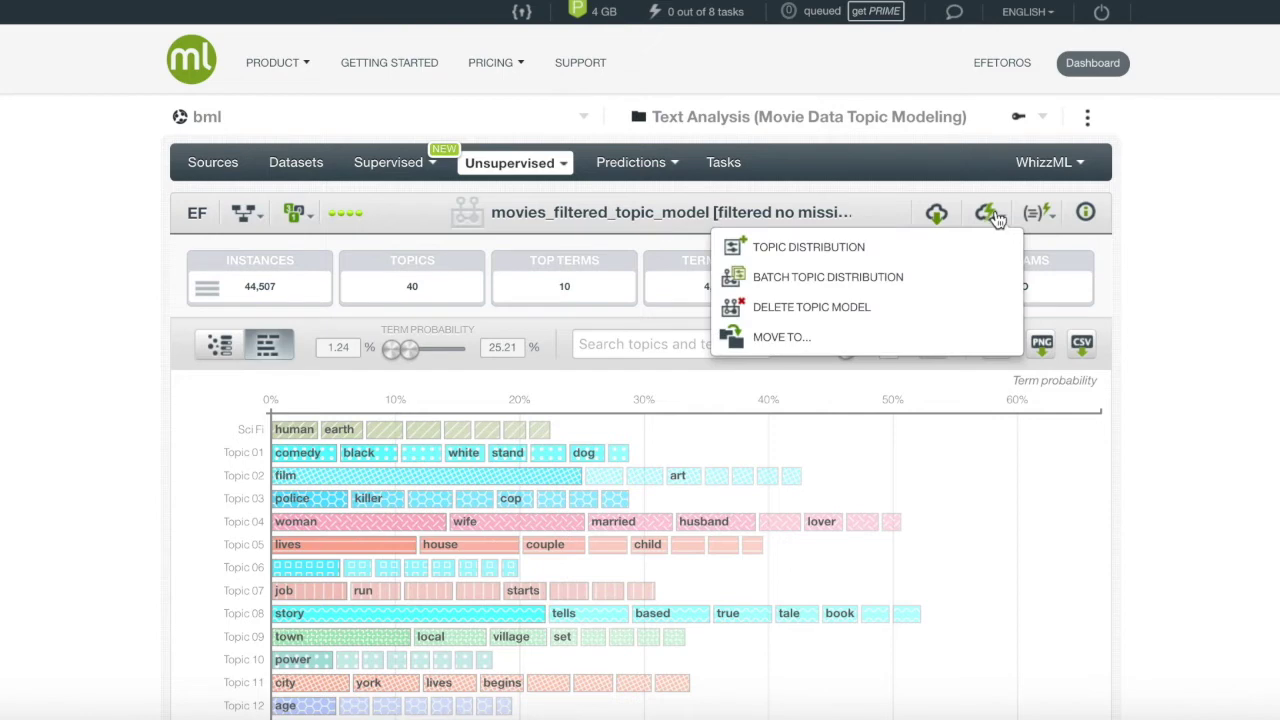
left_click(986, 281)
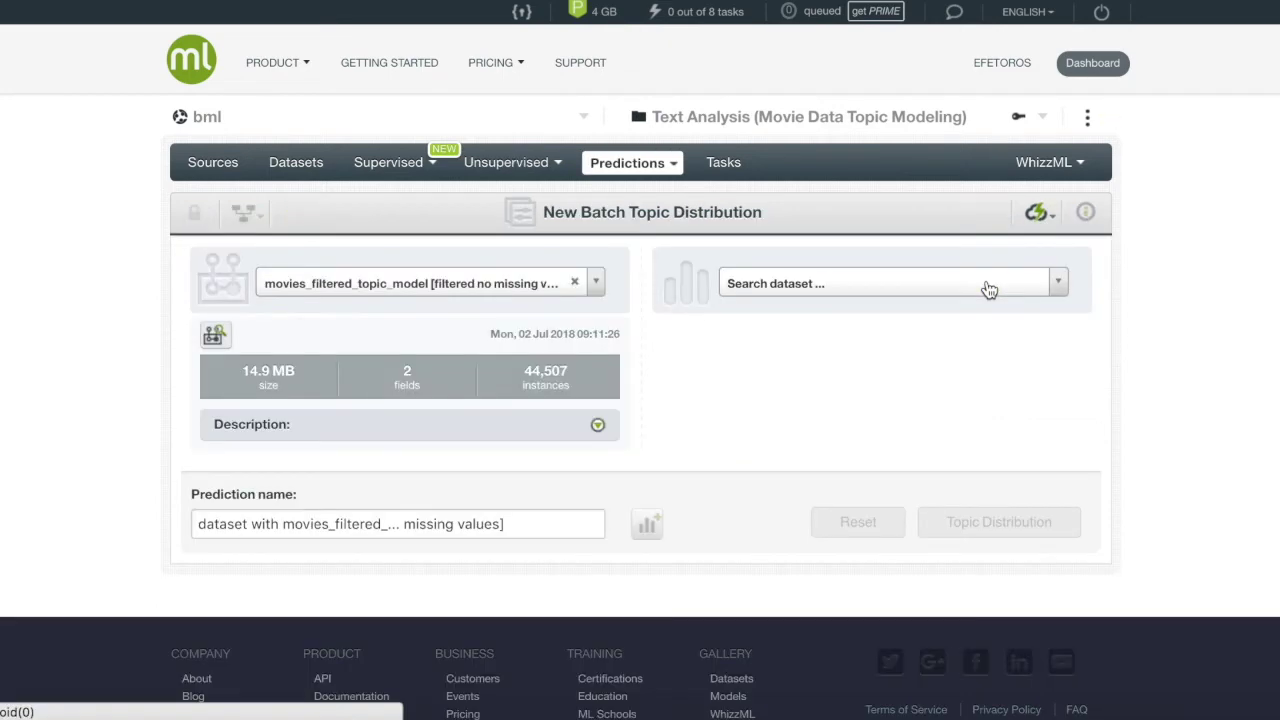
left_click(988, 287)
type("movie")
left_click(1005, 343)
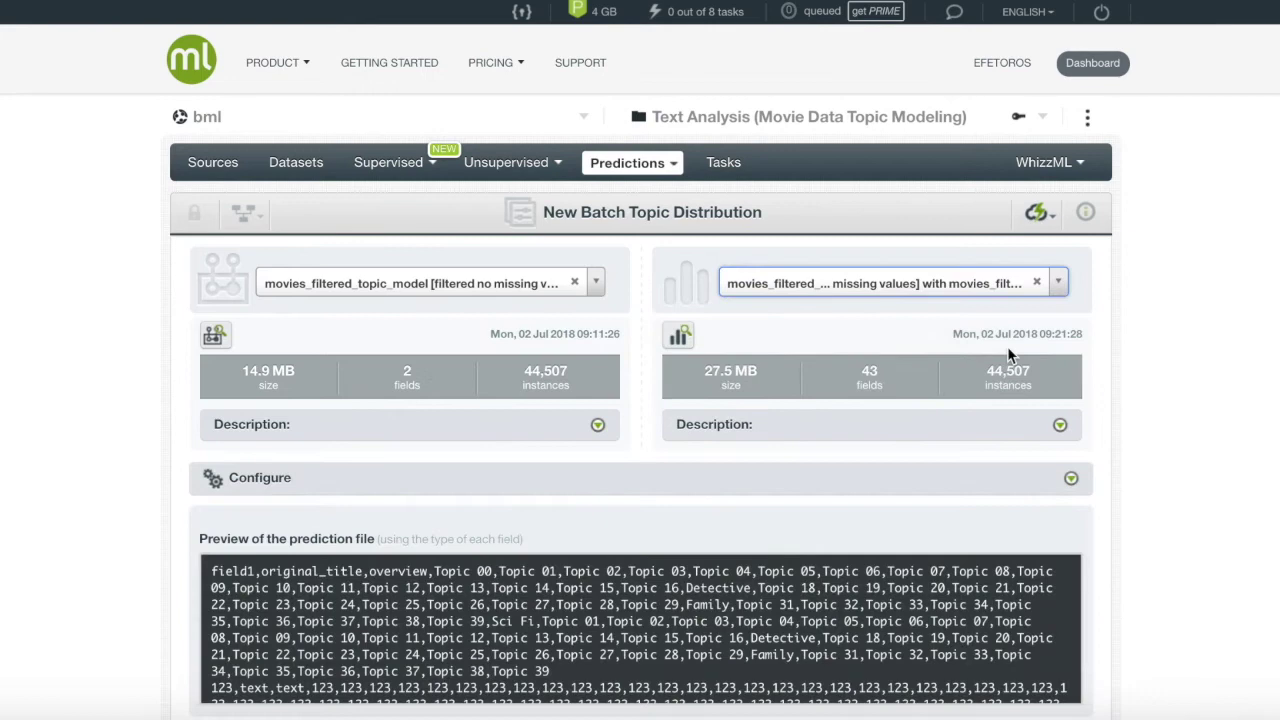
scroll(1007, 346, "down", 3)
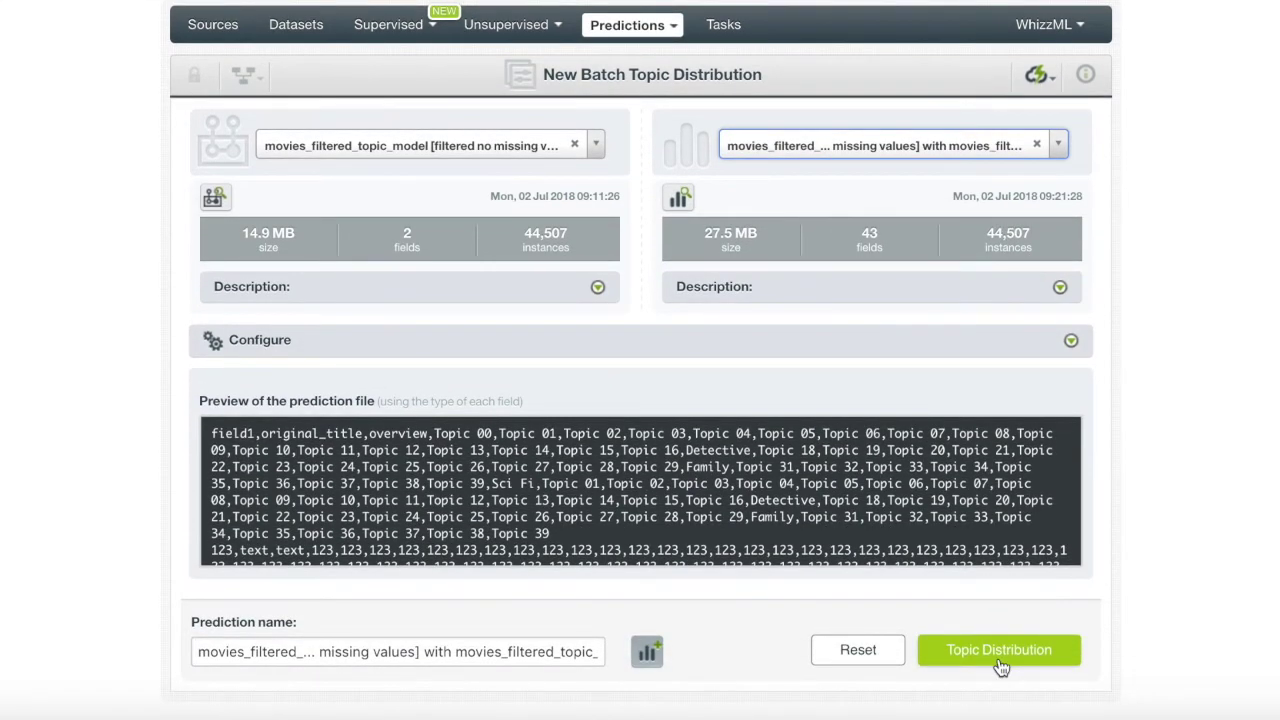
left_click(998, 651)
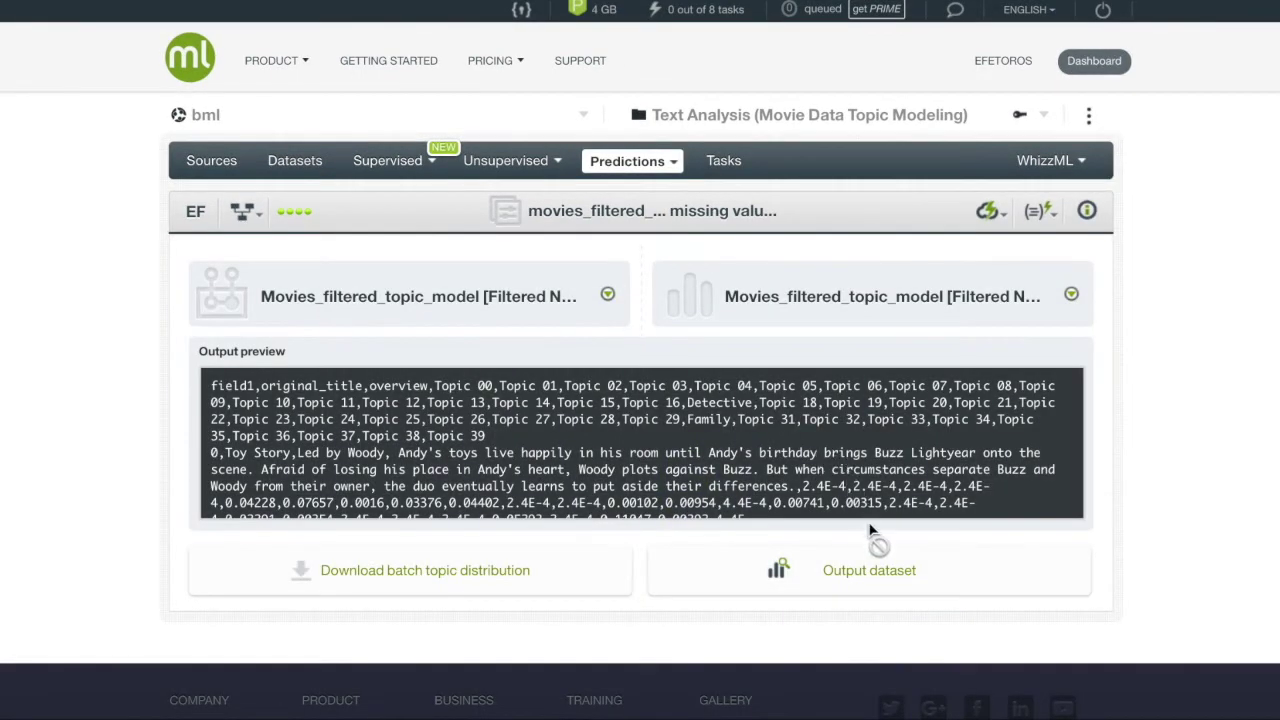
left_click(883, 584)
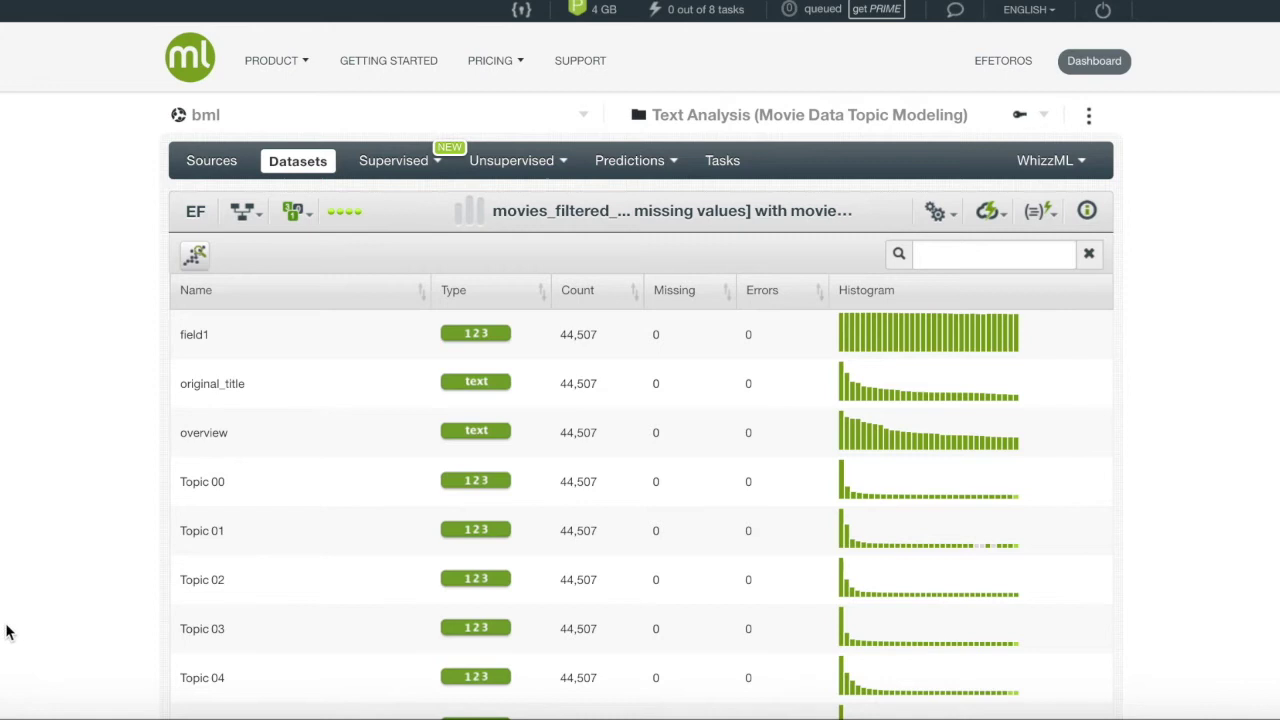
Scroll through the output dataset's Topic fields, each with 44,507 values, and back to the top
scroll(130, 562, "down", 3)
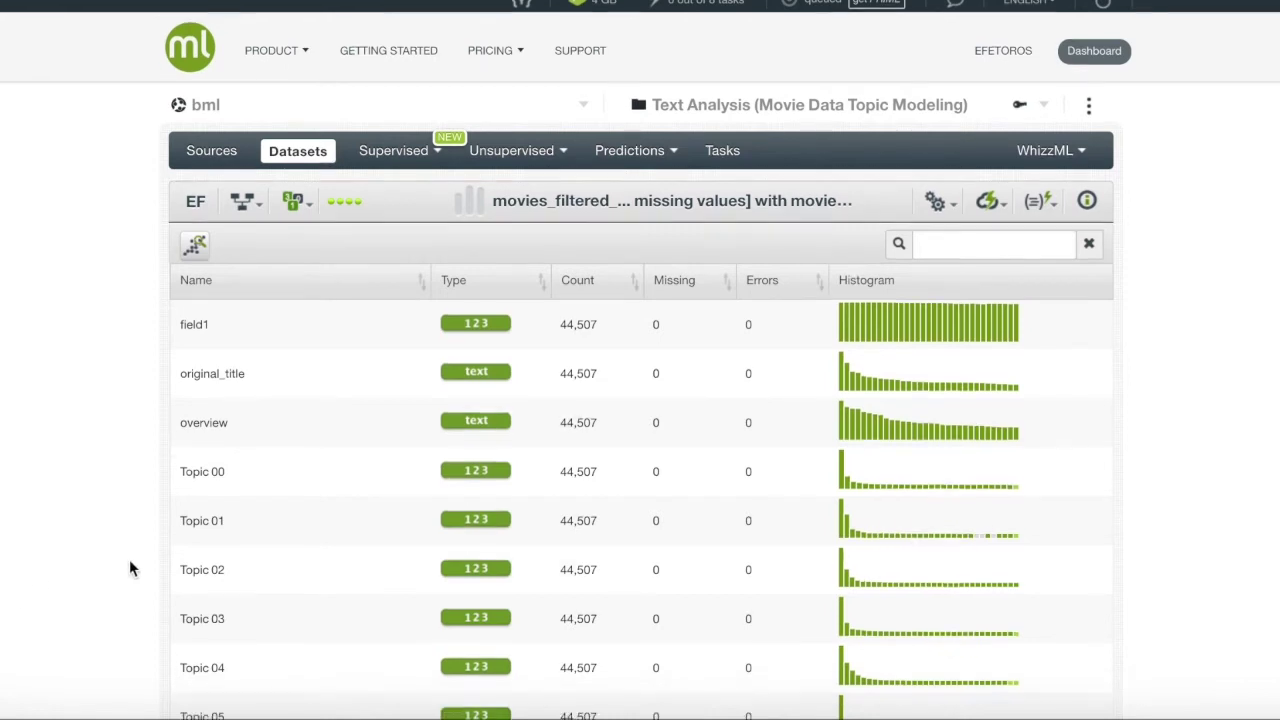
scroll(129, 568, "down", 3)
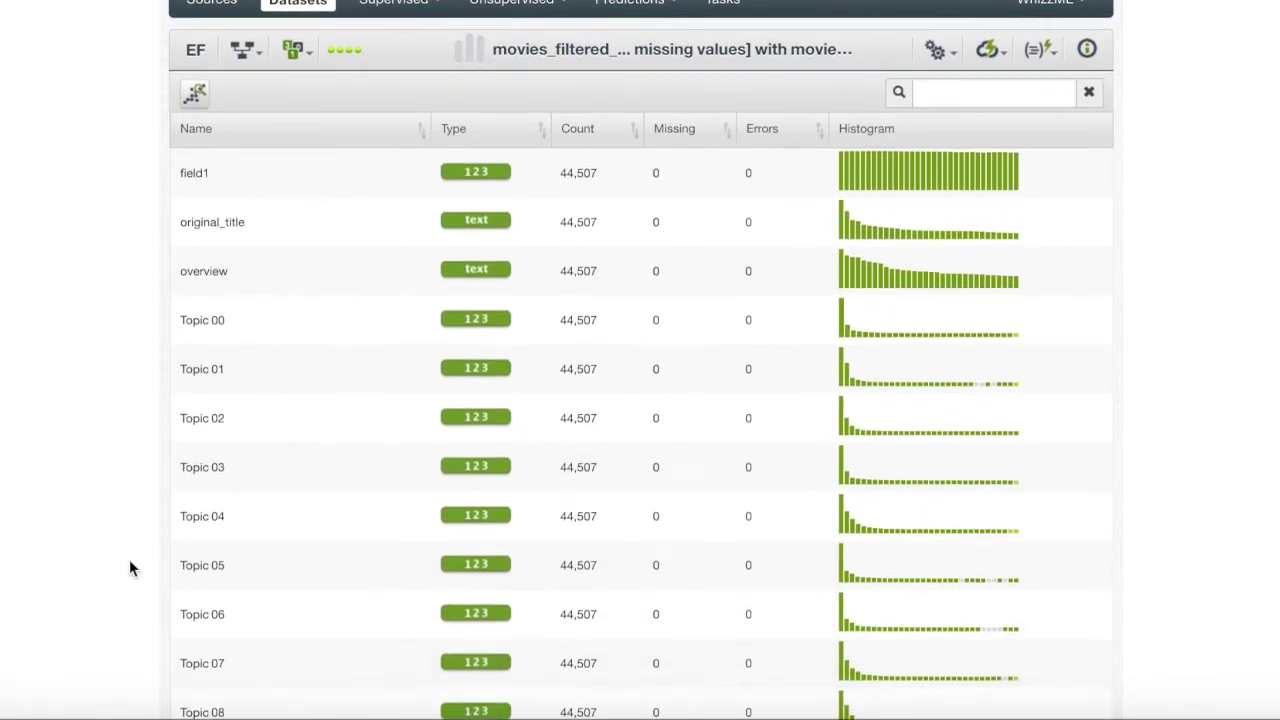
scroll(130, 561, "down", 1)
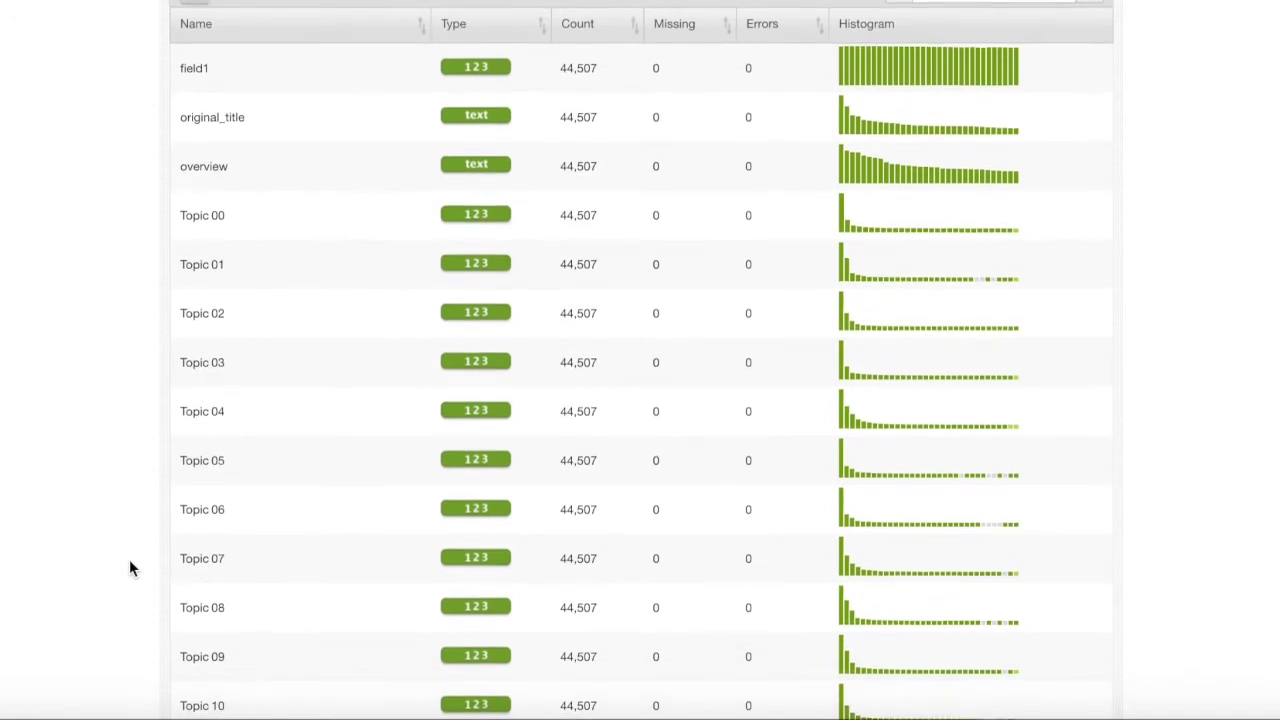
scroll(129, 568, "down", 3)
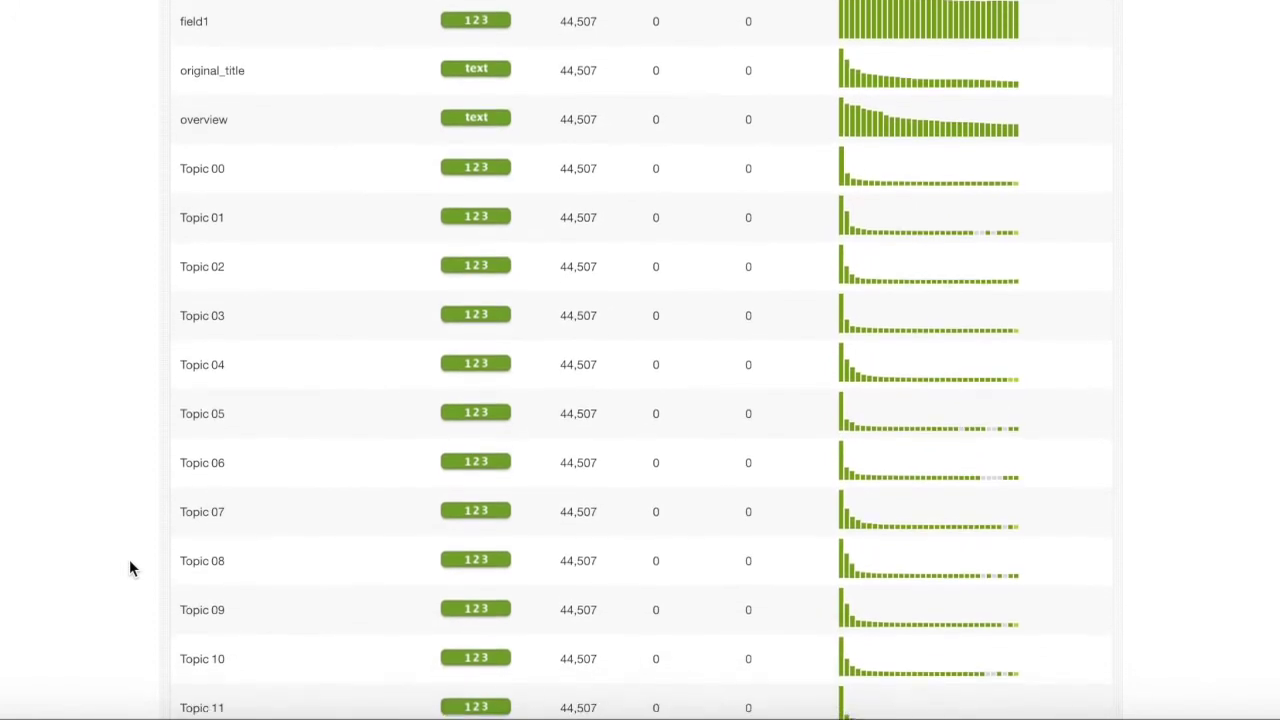
scroll(129, 568, "down", 4)
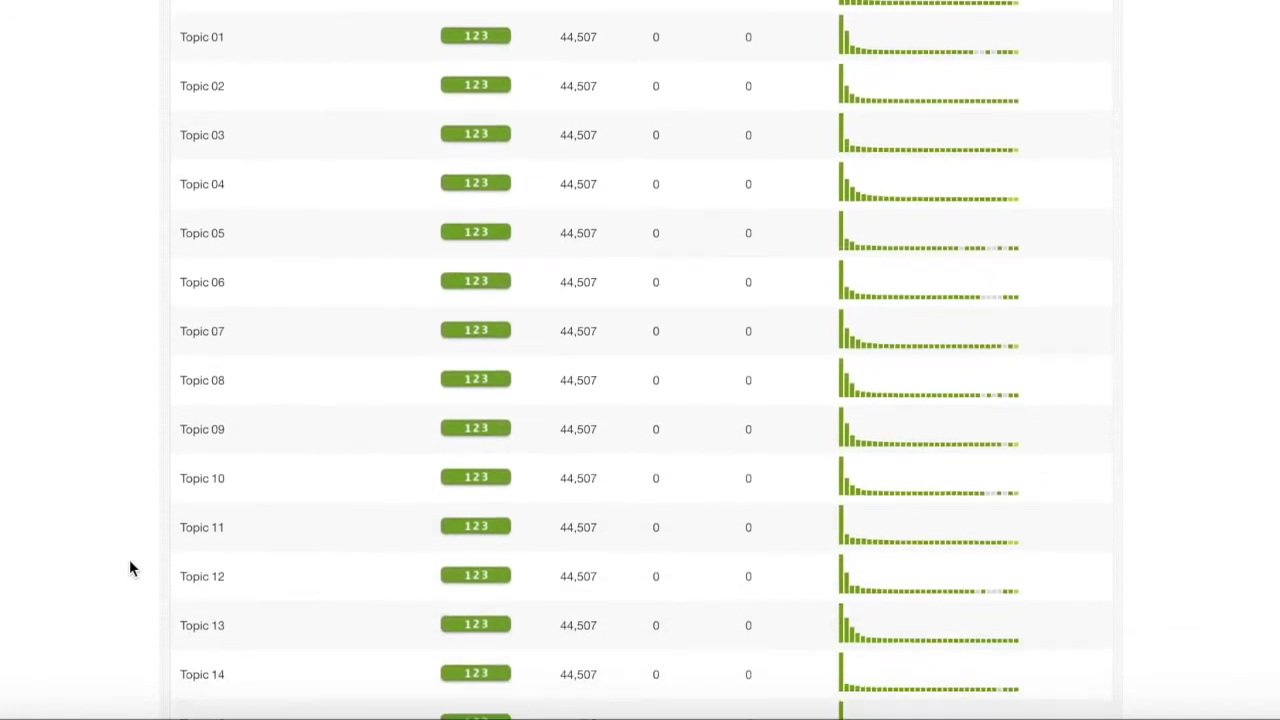
scroll(129, 568, "up", 15)
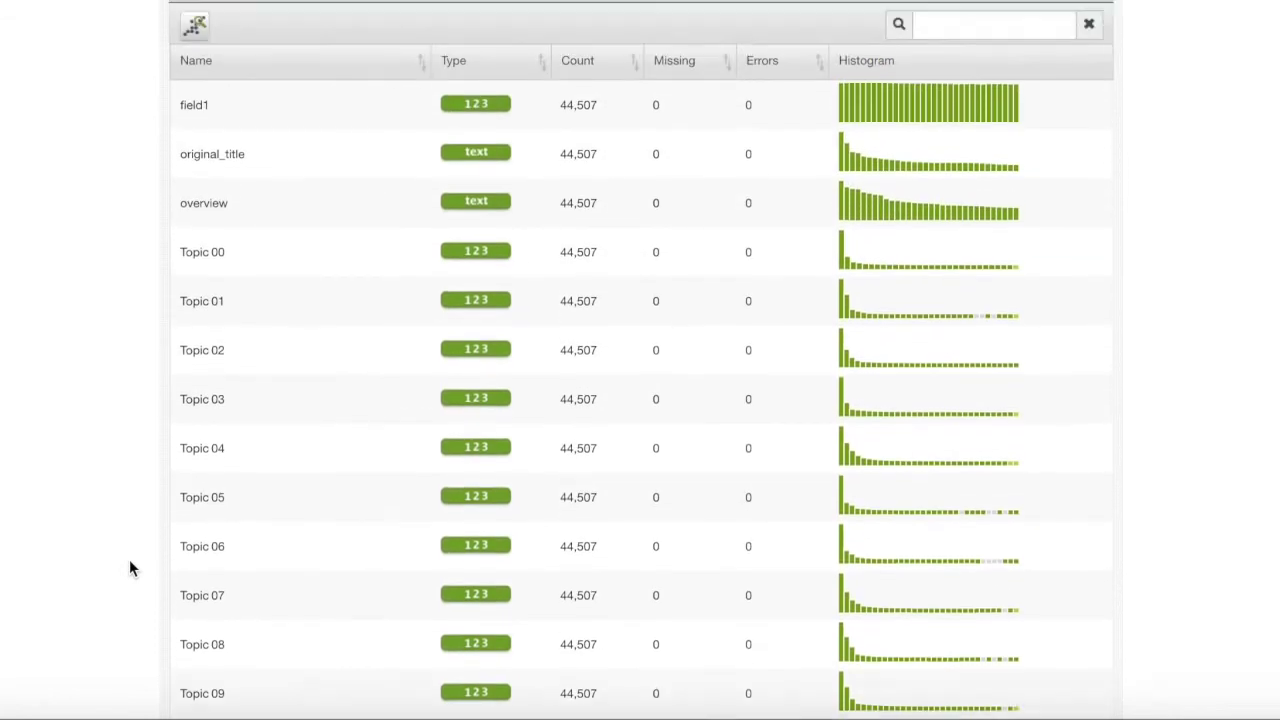
scroll(129, 568, "up", 1)
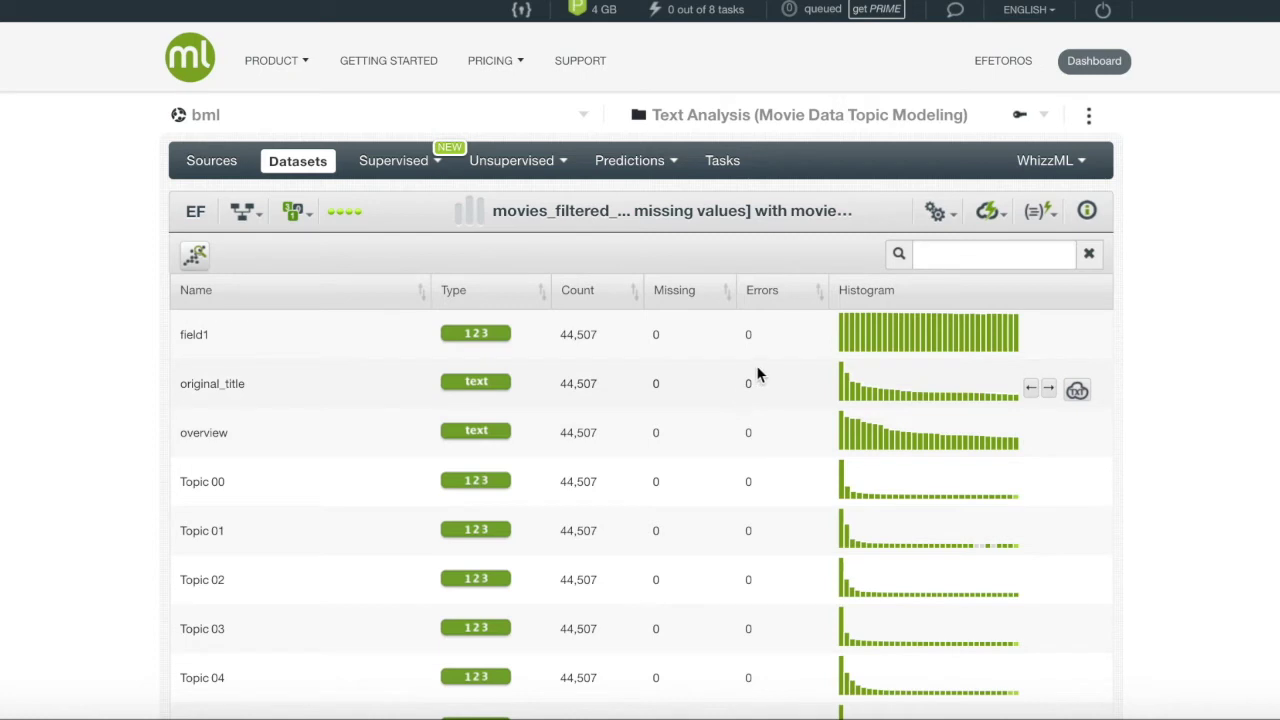
left_click(988, 216)
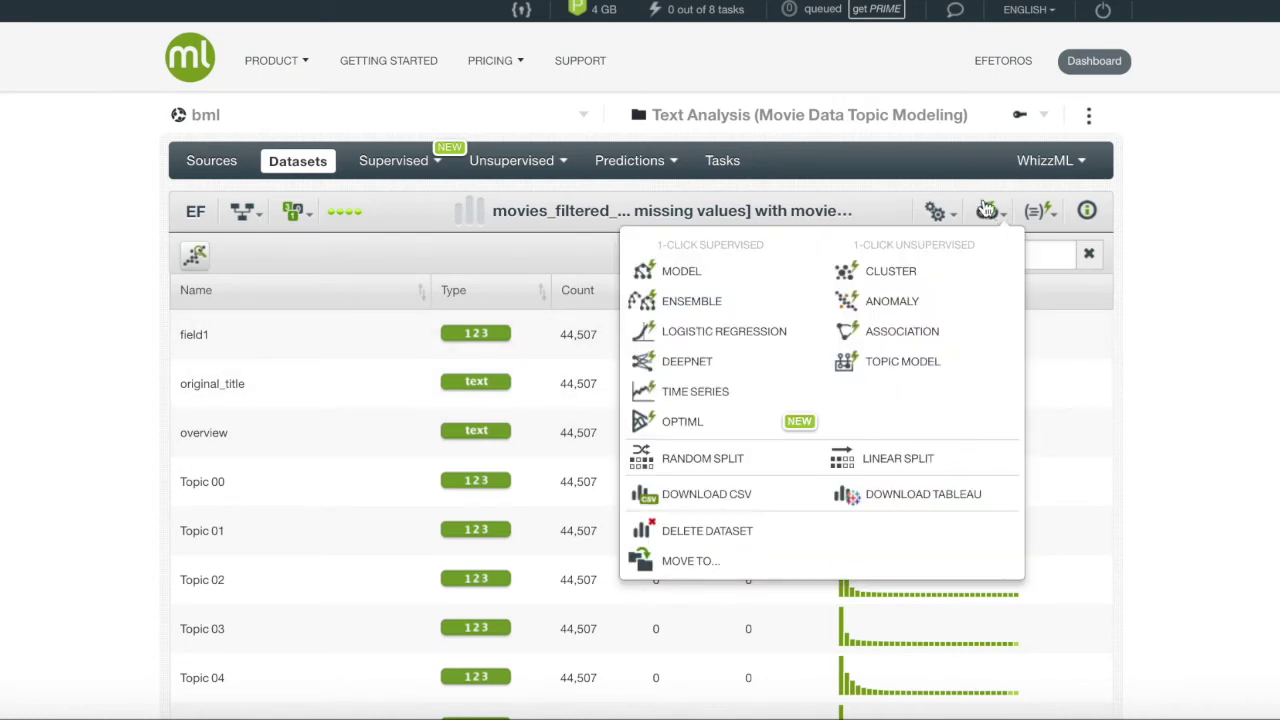
Configure a K-means cluster with K set to 16 and create it
mouse_move(929, 211)
left_click(913, 272)
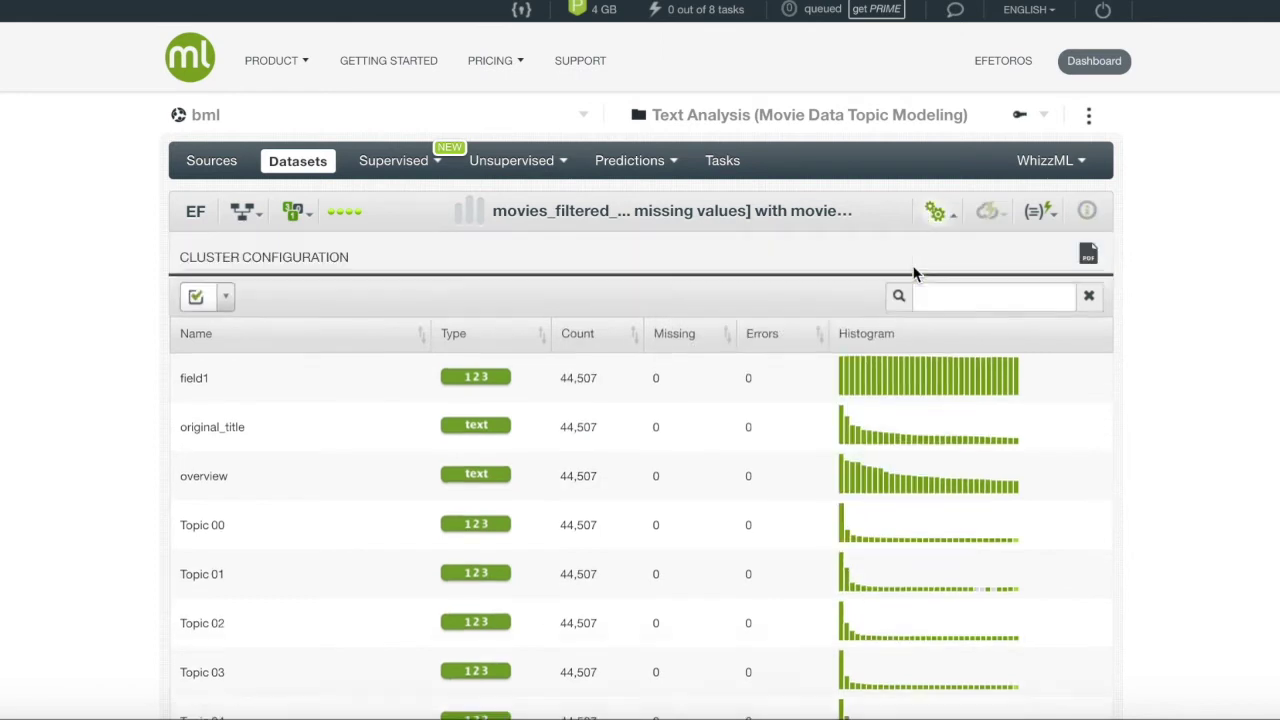
left_click(408, 340)
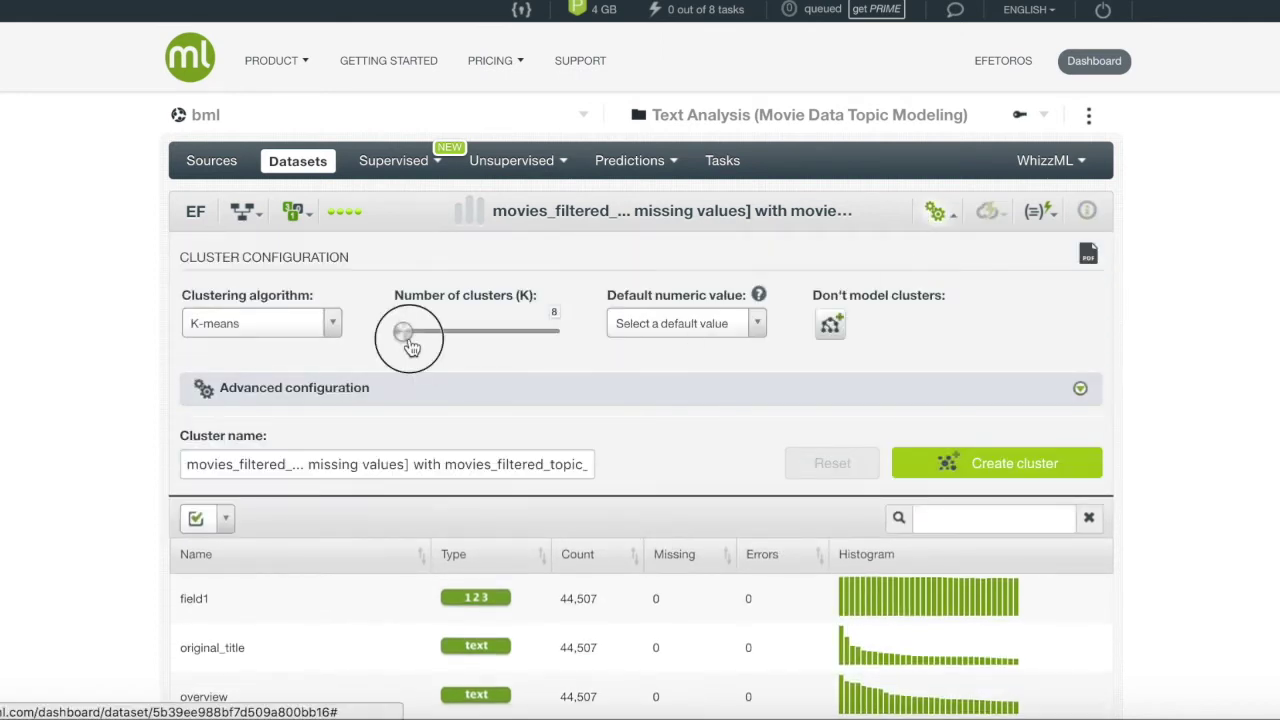
left_click_drag(411, 345, 417, 343)
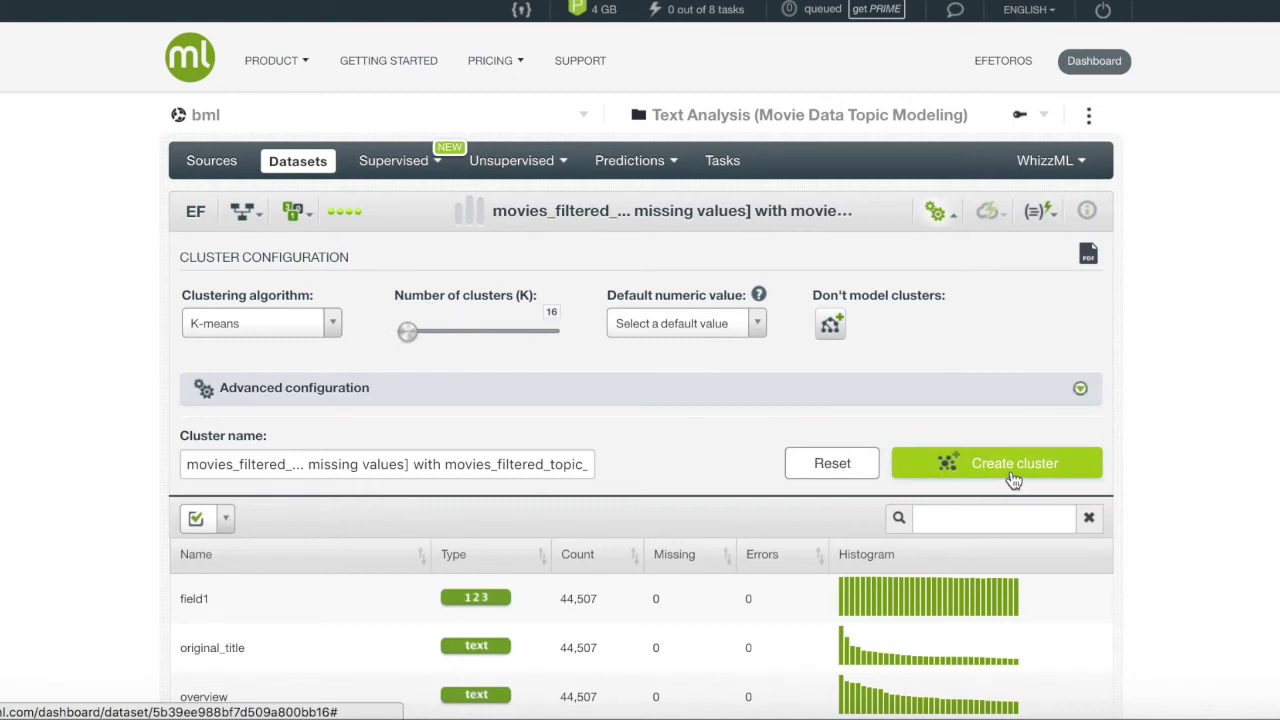
left_click(1013, 478)
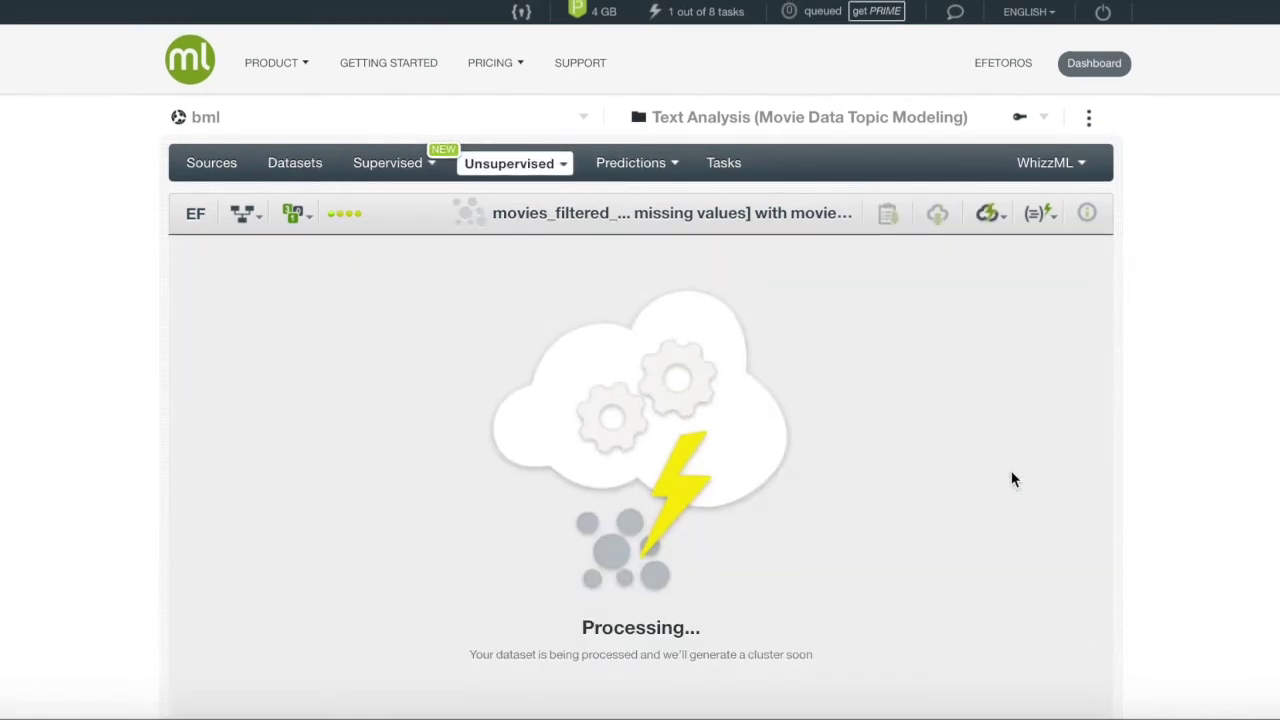
Freeze Cluster 14's details and view its overview word cloud (meets, family, daughter, mother, love), then close it
mouse_move(914, 588)
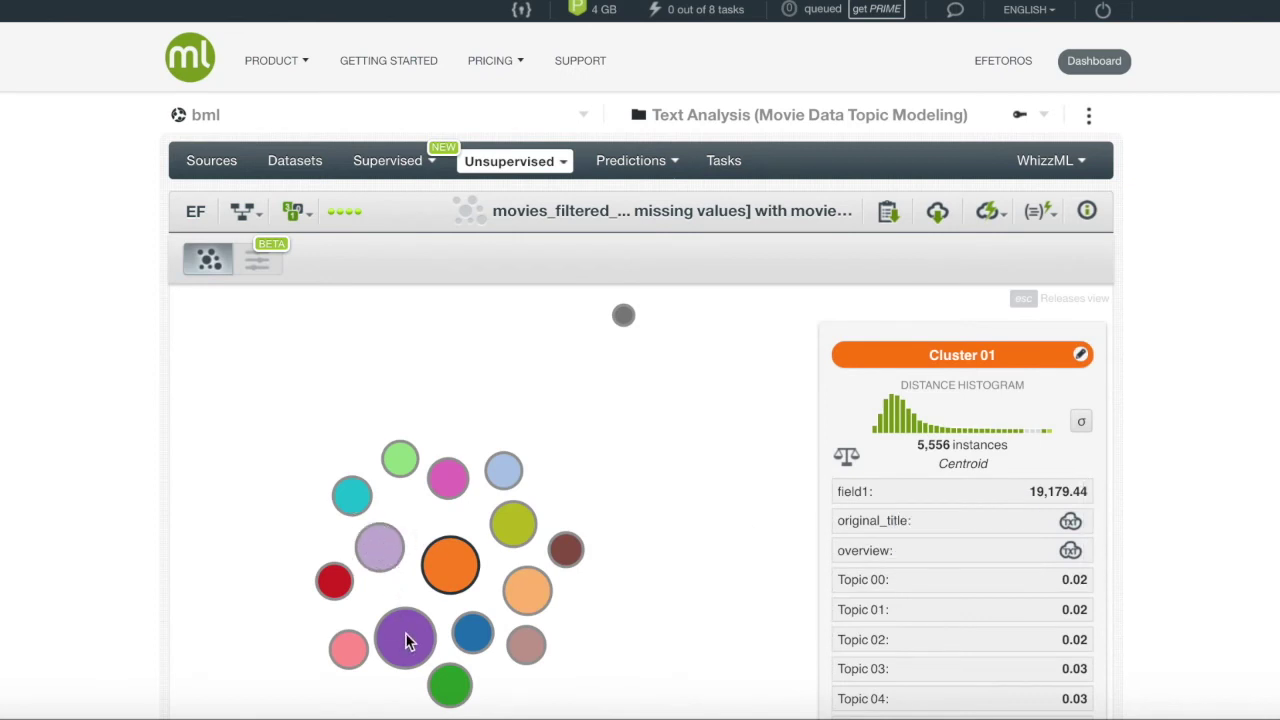
key("Escape")
mouse_move(390, 545)
key("shift")
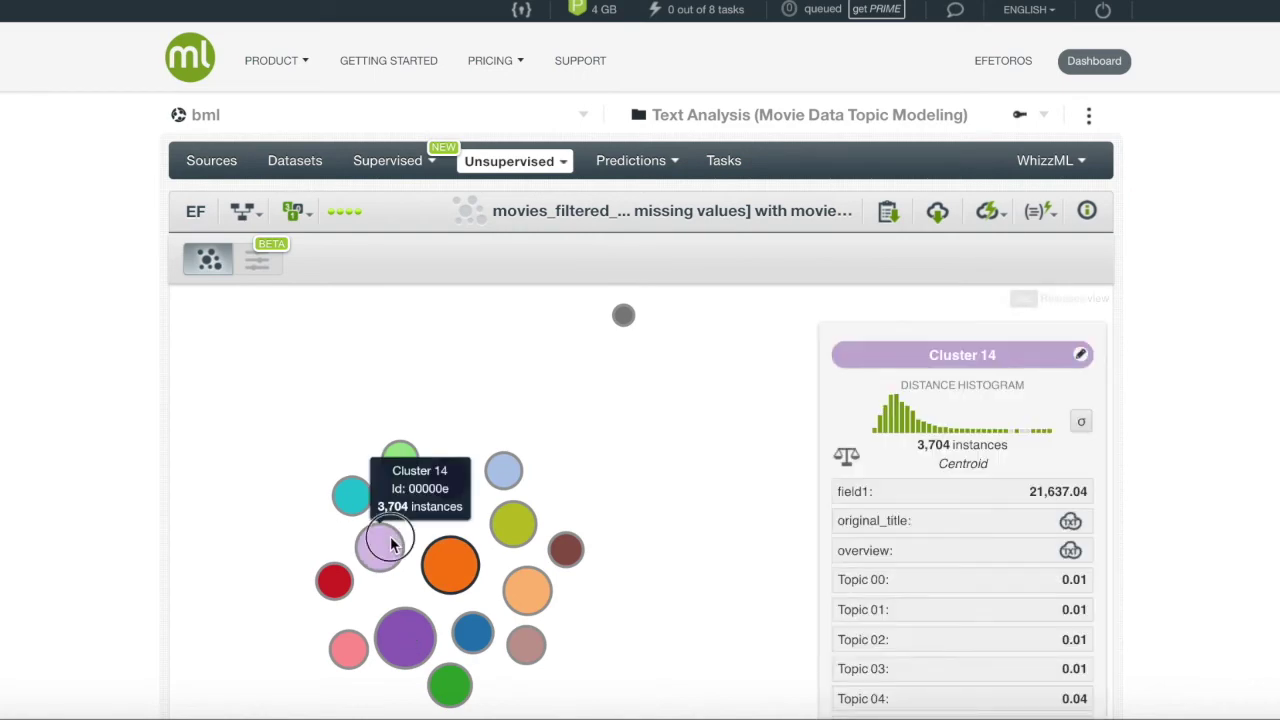
scroll(1040, 510, "down", 1)
left_click(1070, 543)
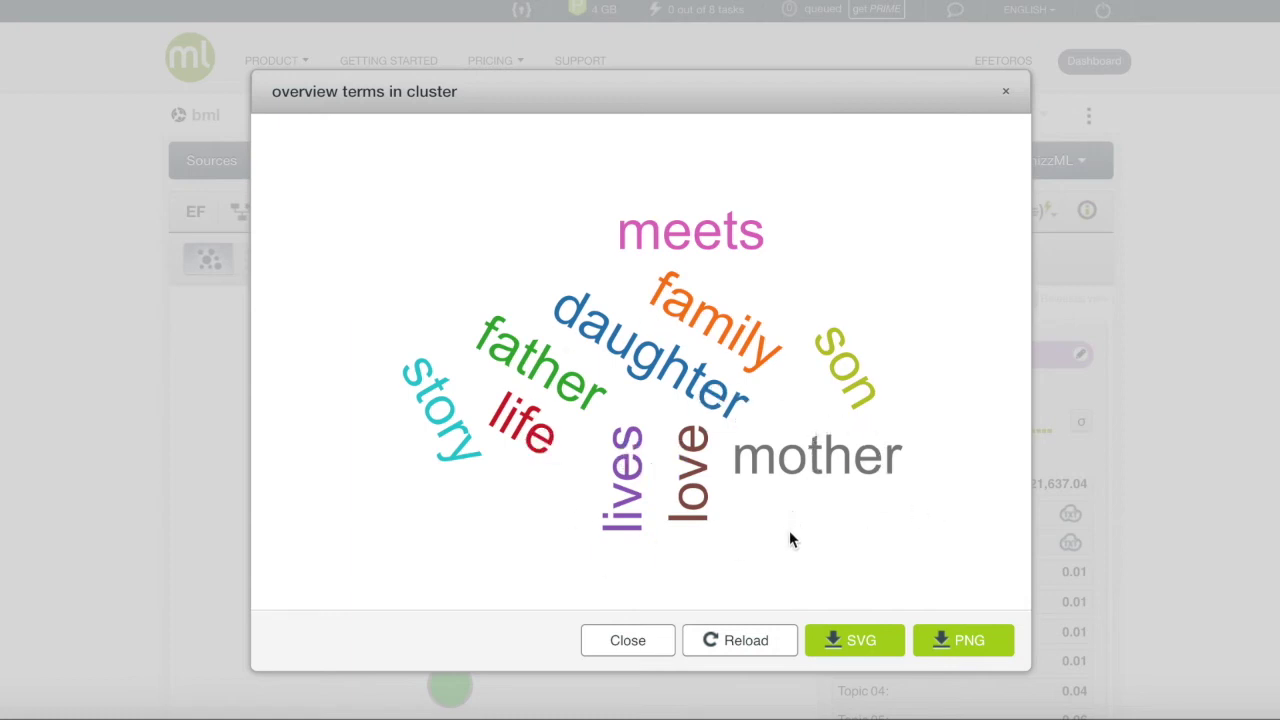
left_click(1007, 97)
Close the word cloud and go to the dataset the clusters were built from
left_click(1007, 96)
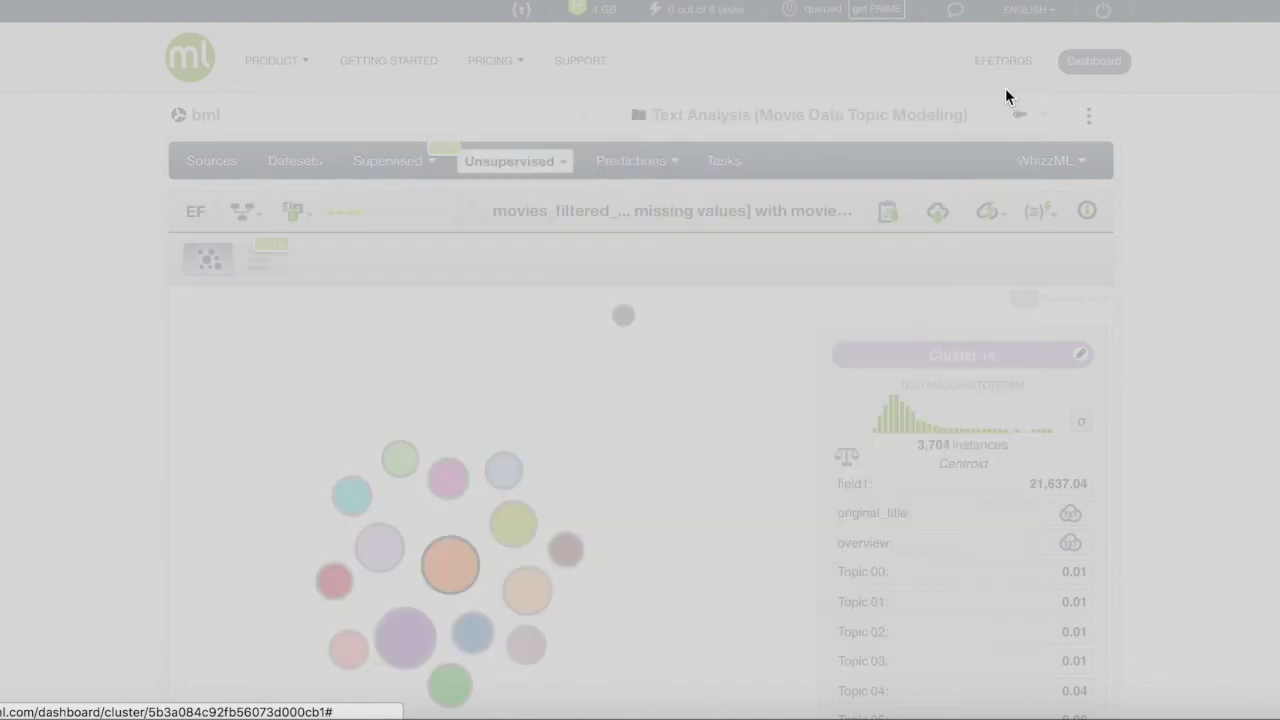
scroll(83, 303, "down", 1)
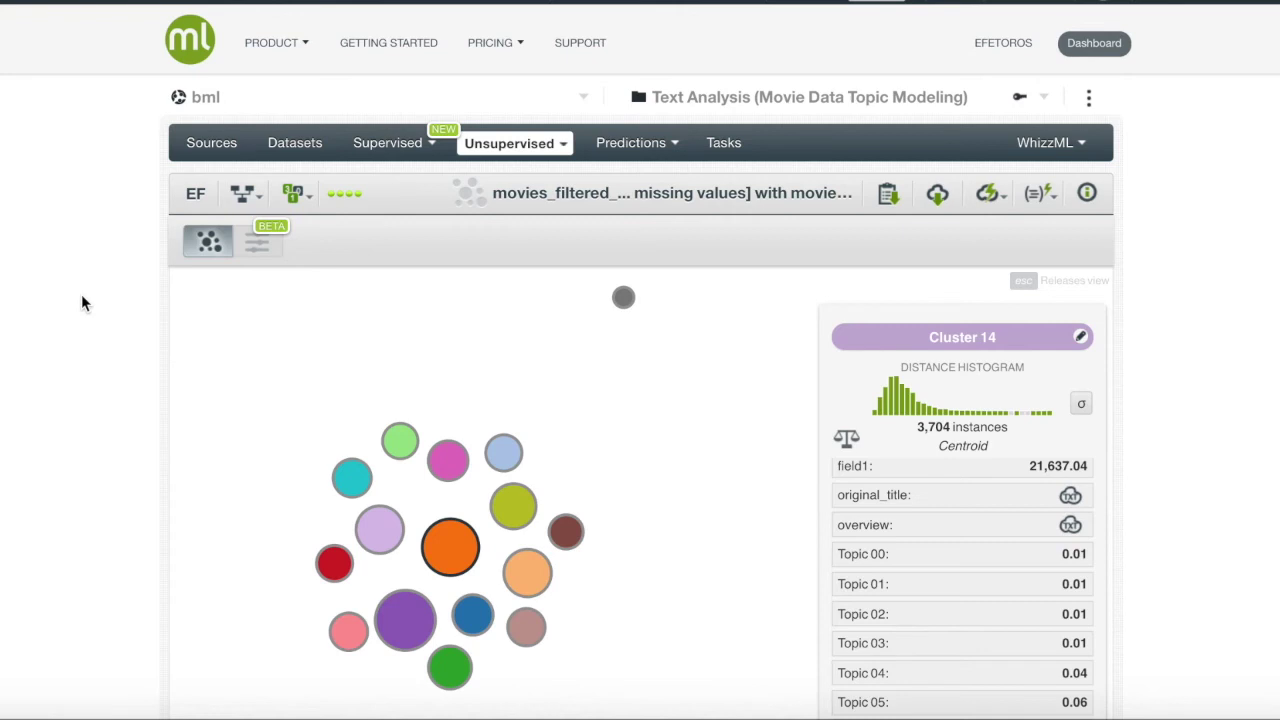
scroll(83, 303, "up", 1)
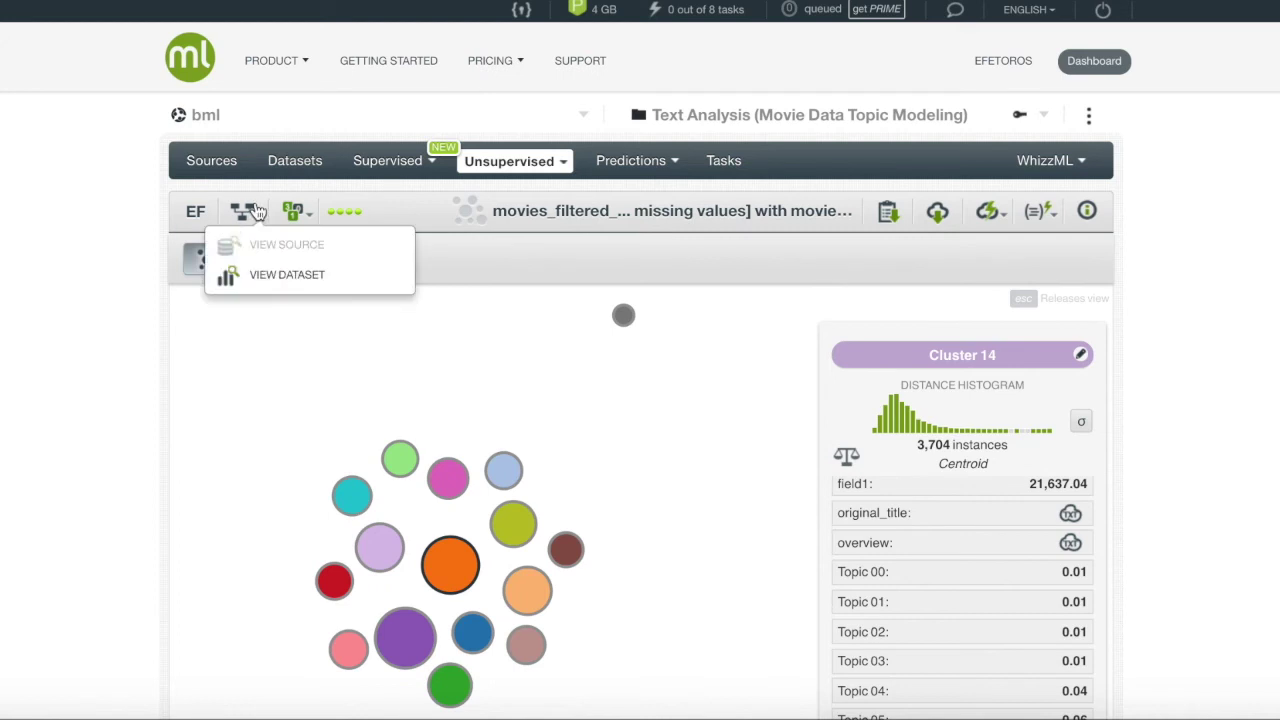
mouse_move(258, 225)
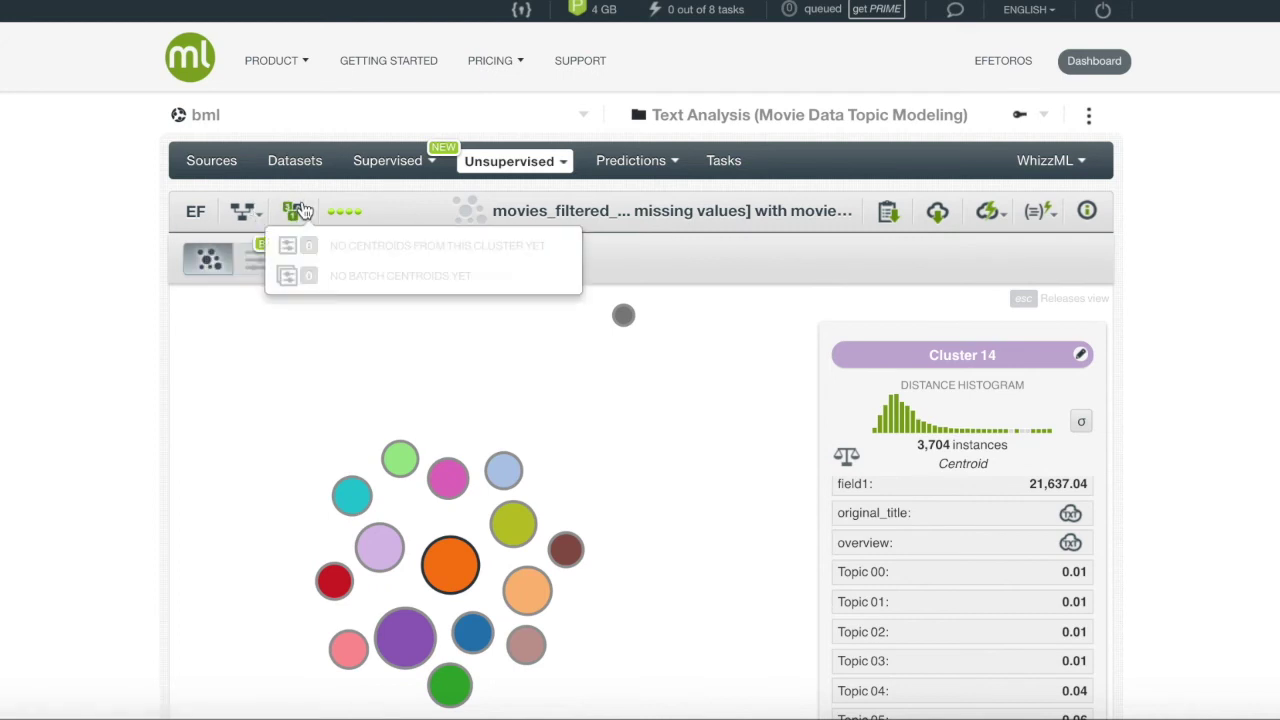
left_click(281, 279)
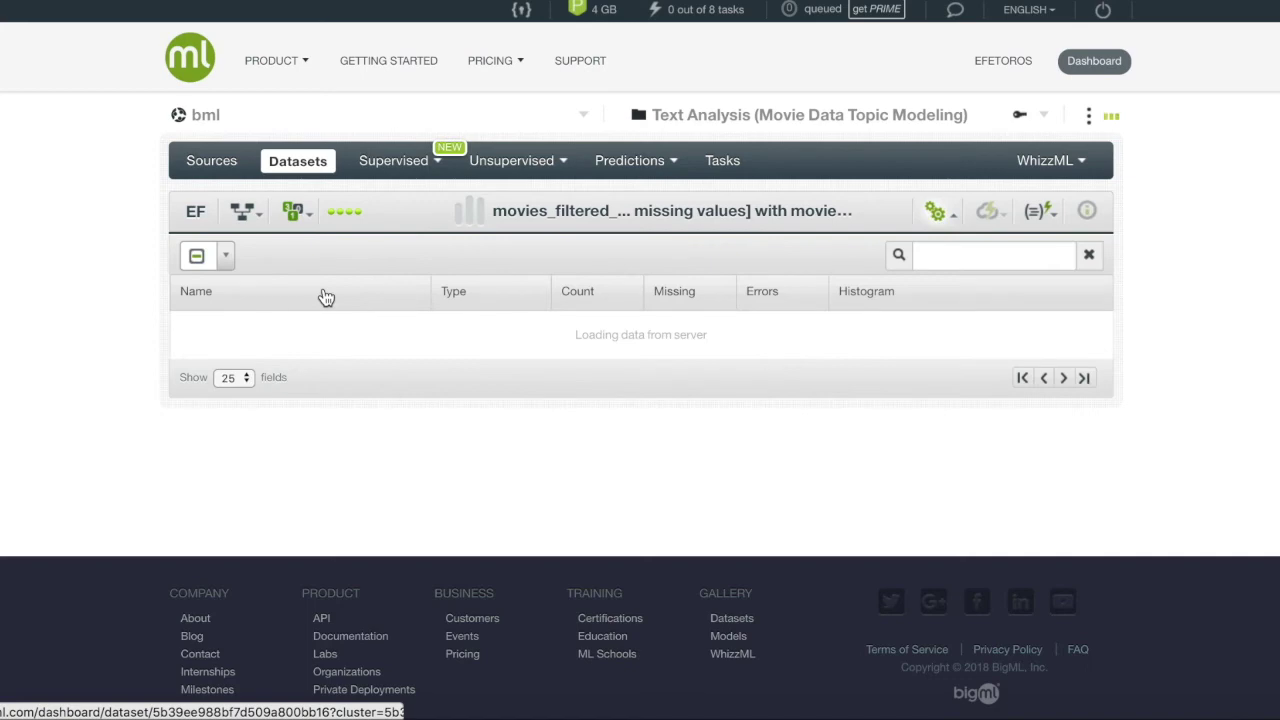
Return to the batch topic distribution page with its output preview
mouse_move(300, 214)
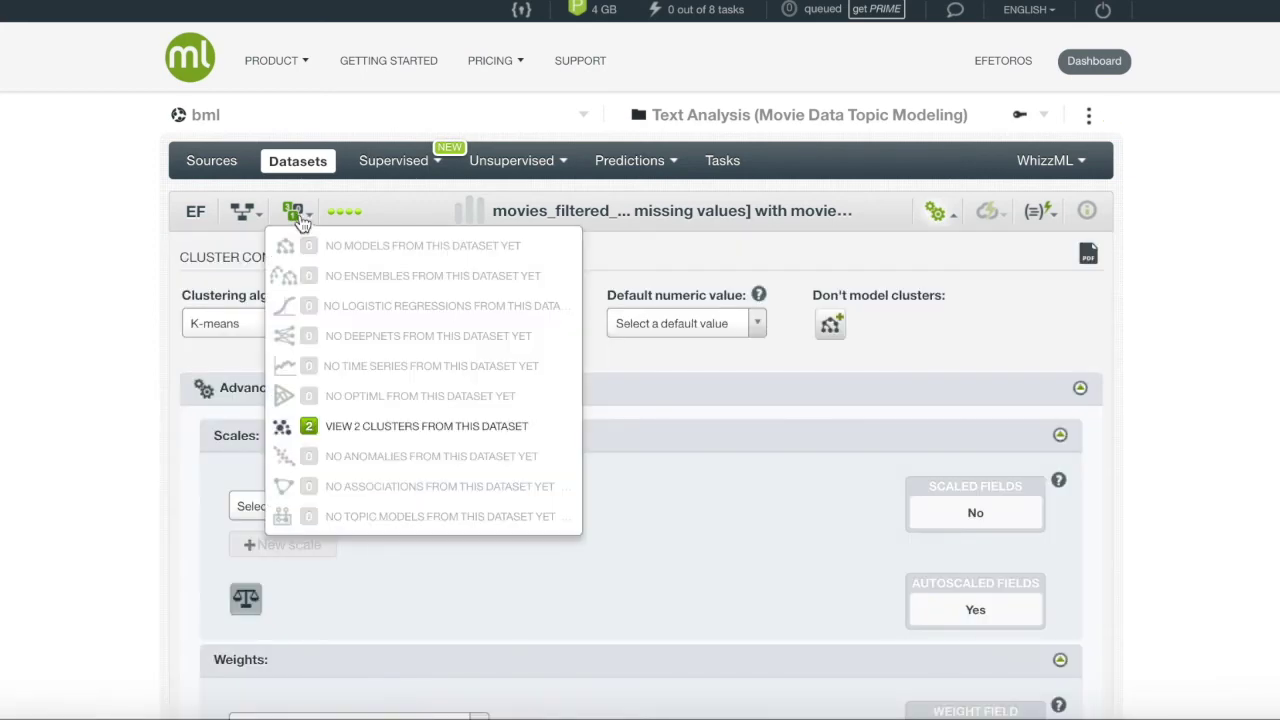
mouse_move(258, 215)
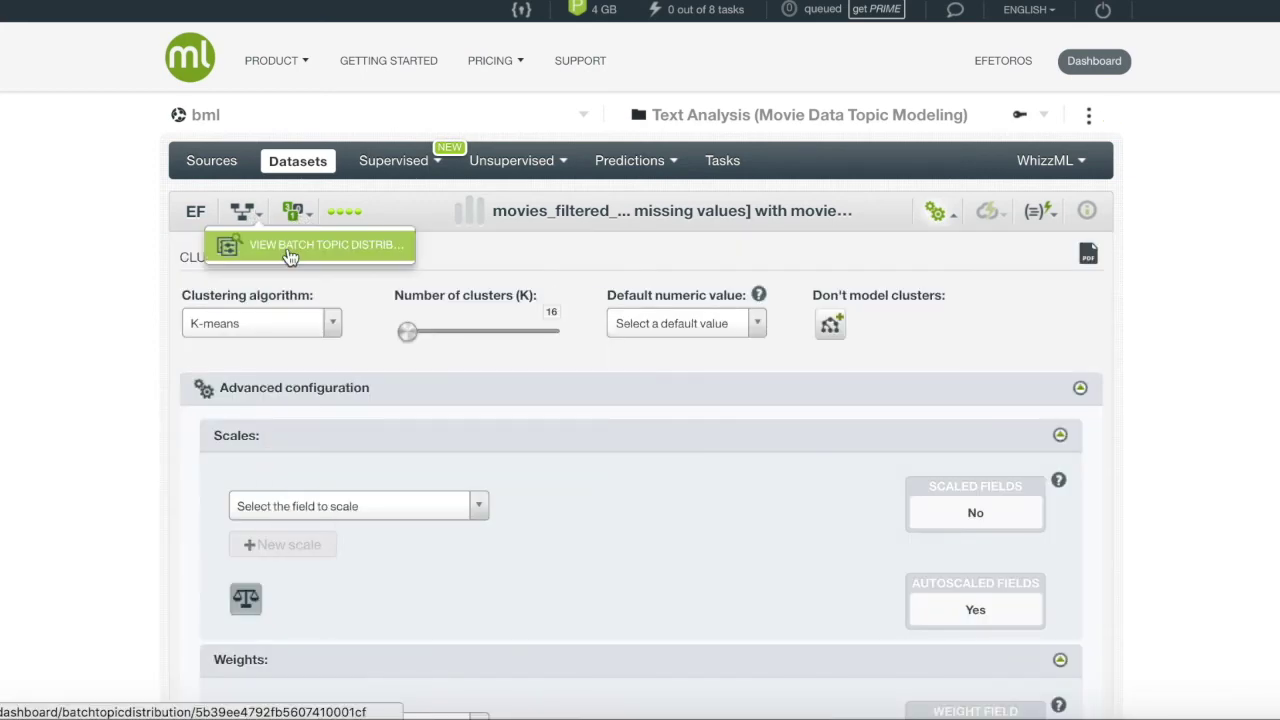
left_click(287, 250)
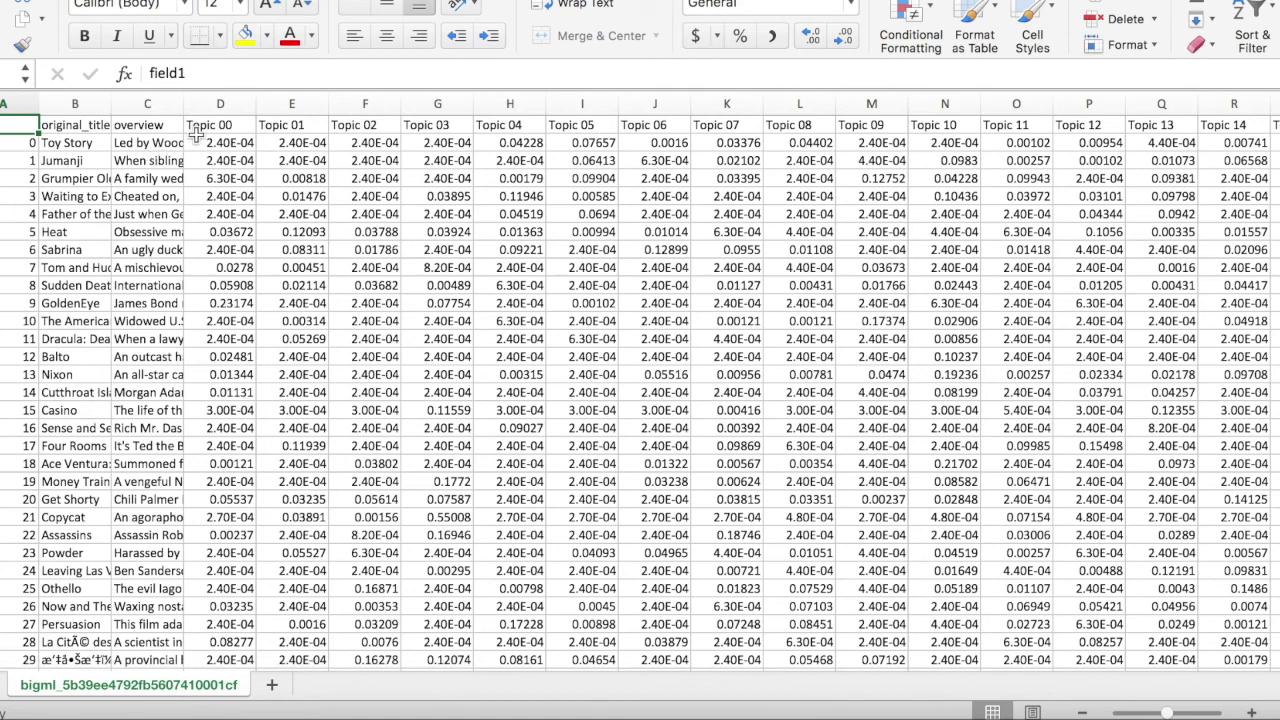
Select the Topic 00 (column D) and Topic 05 (column I) columns to view their statistics
left_click(234, 104)
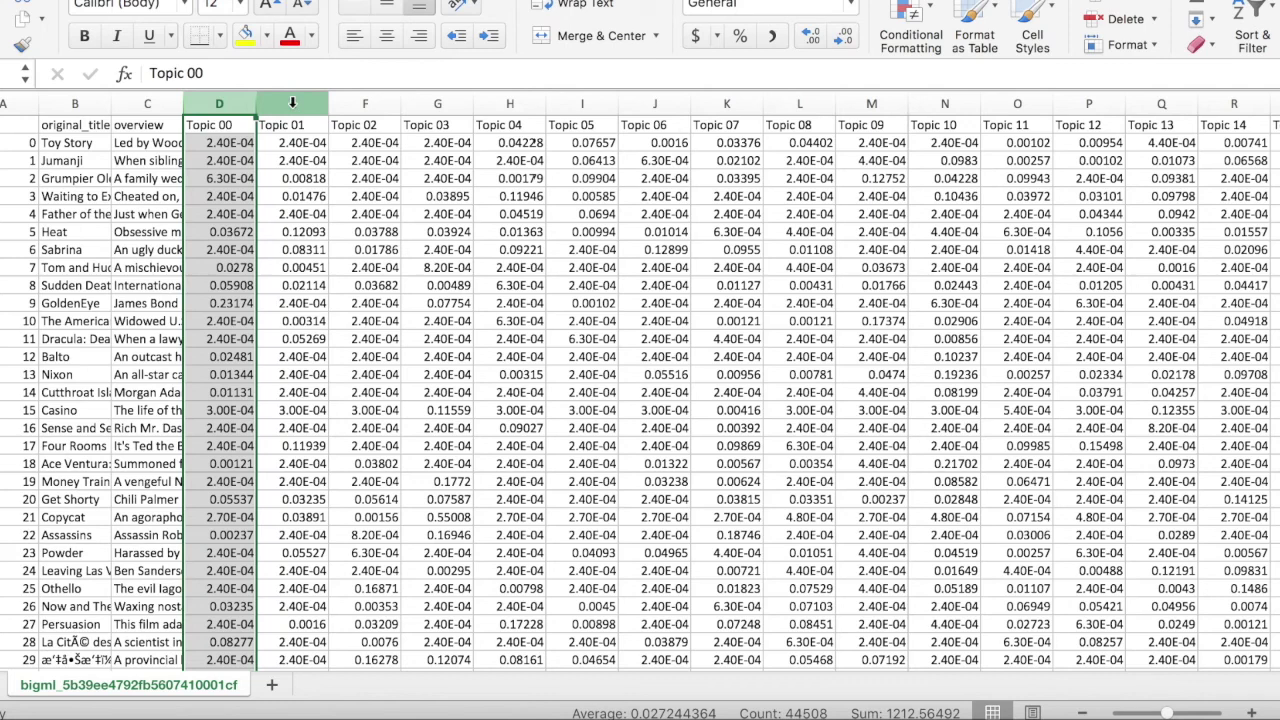
left_click(563, 104)
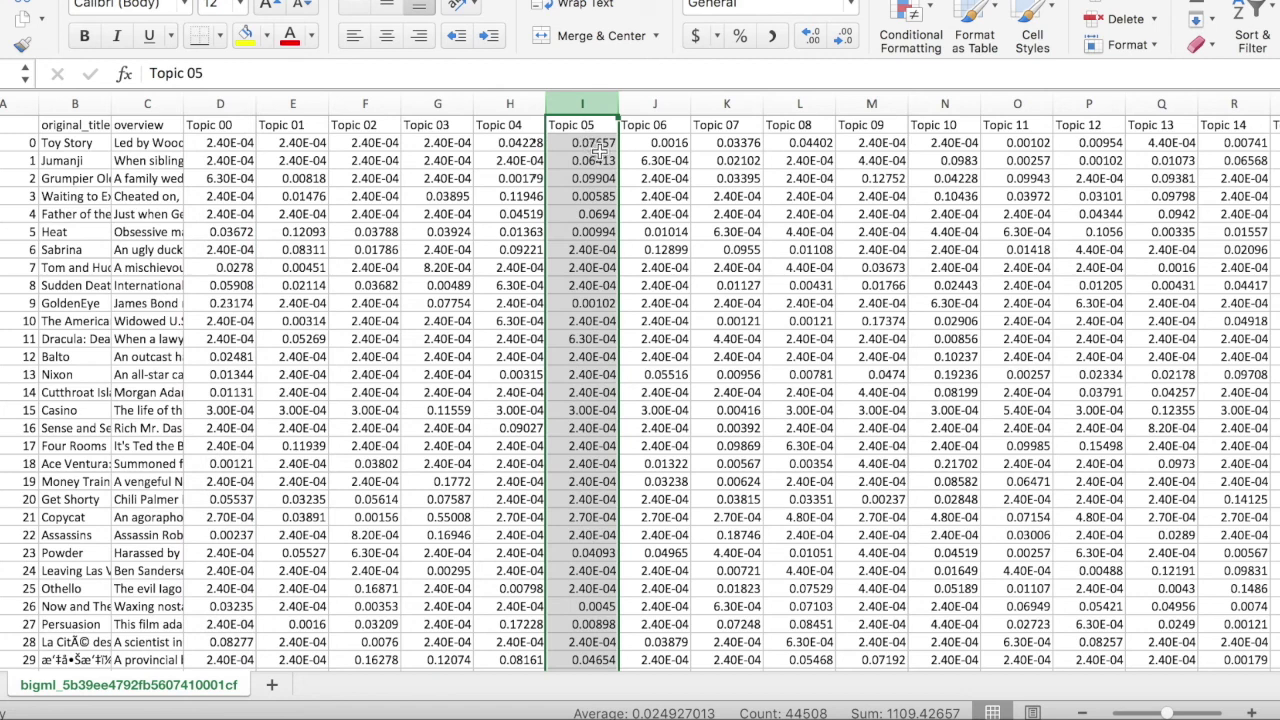